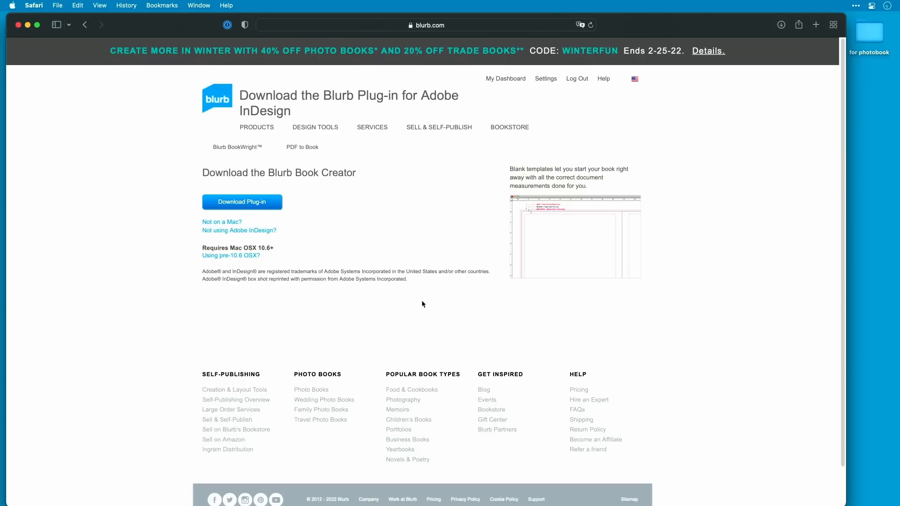
Step: Download the Blurb plug-in for Adobe InDesign, allowing downloads from blurb.com, and close the browser window
left_click(263, 206)
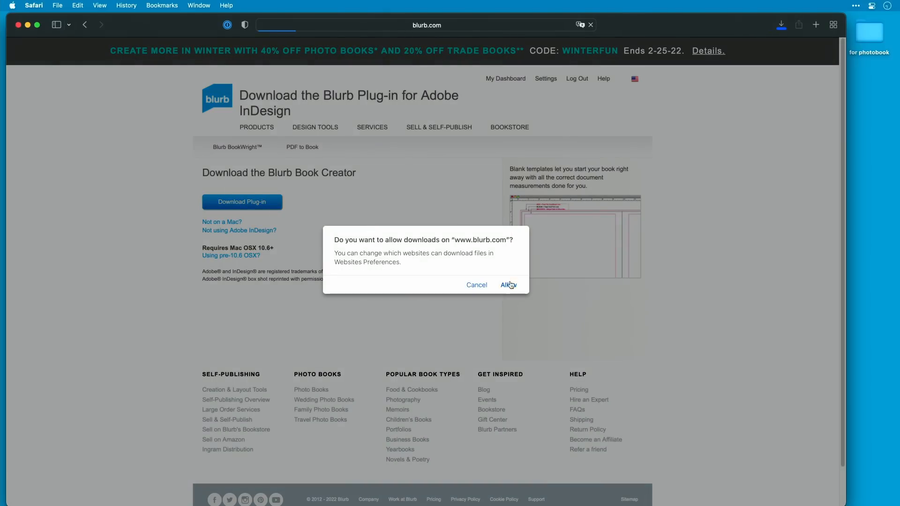
left_click(508, 285)
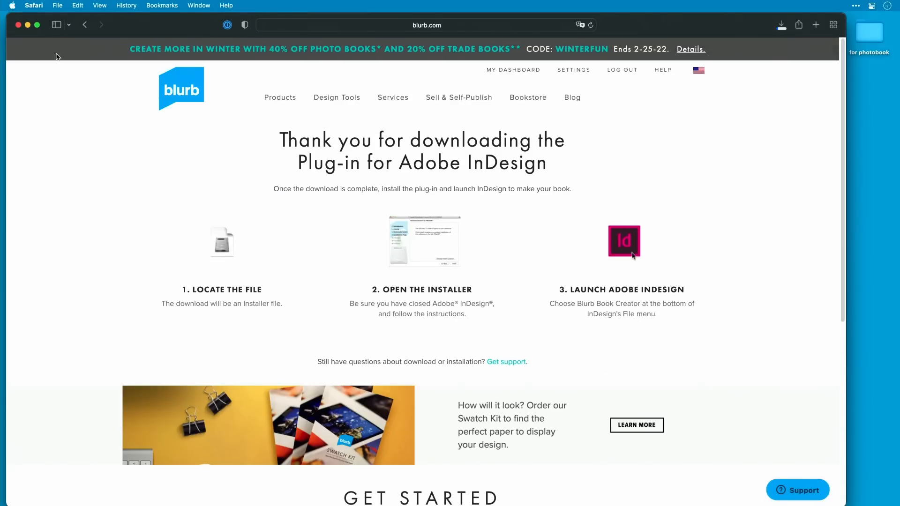
left_click(18, 27)
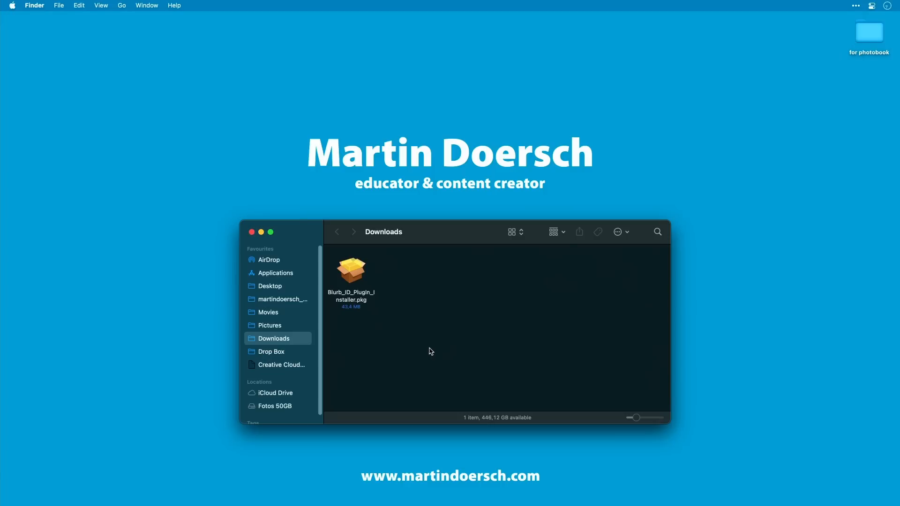
Step: Launch the Blurb_ID_Plugin_Installer.pkg from Downloads, allow it to run, continue past the introduction and agree to the licence
left_click(354, 274)
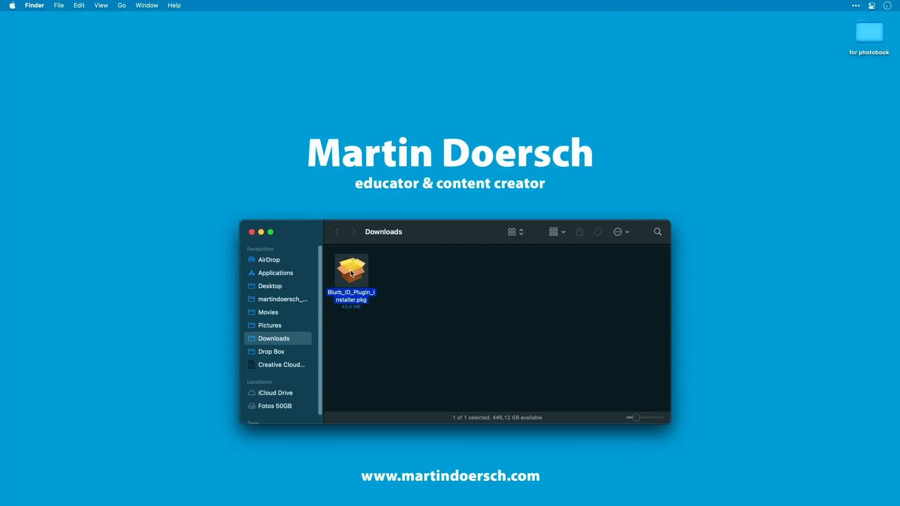
double_click(355, 275)
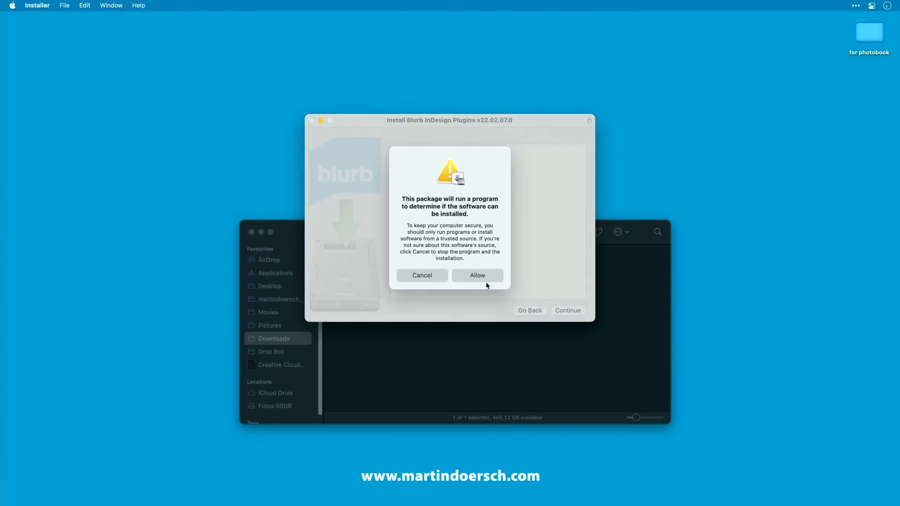
left_click(487, 278)
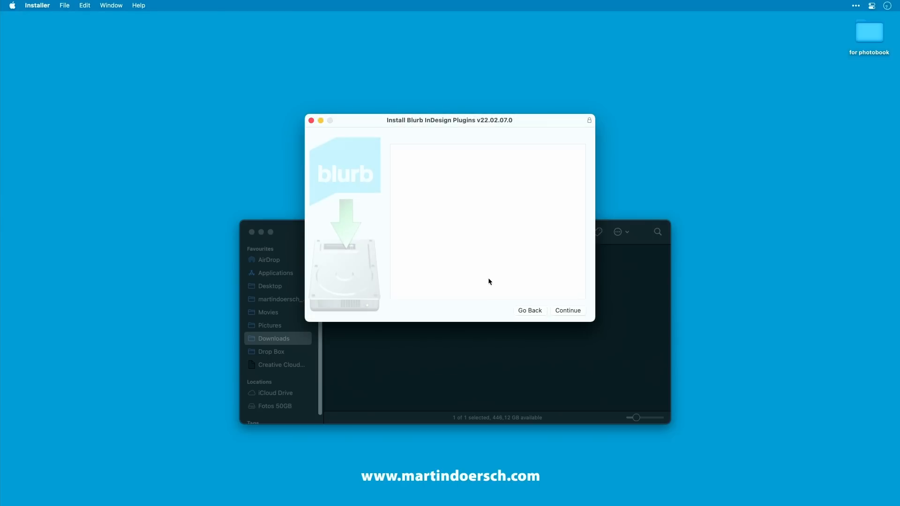
left_click(569, 311)
left_click(569, 312)
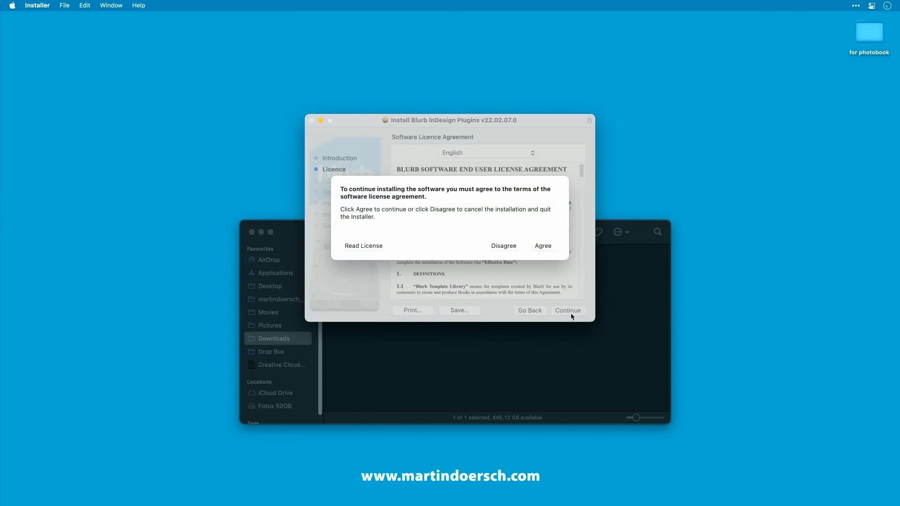
left_click(543, 247)
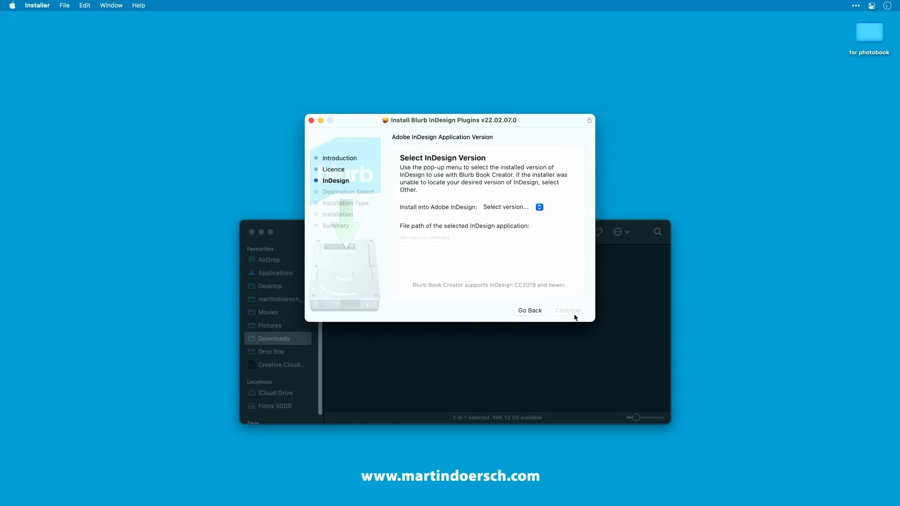
Step: Choose InDesign 2022 as the target version and run the plug-in installation
left_click(530, 207)
left_click(524, 220)
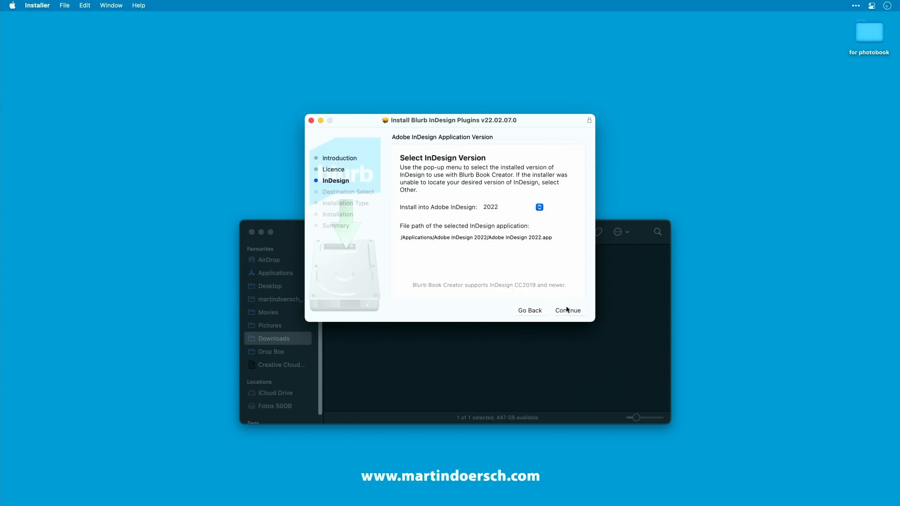
left_click(568, 310)
left_click(571, 311)
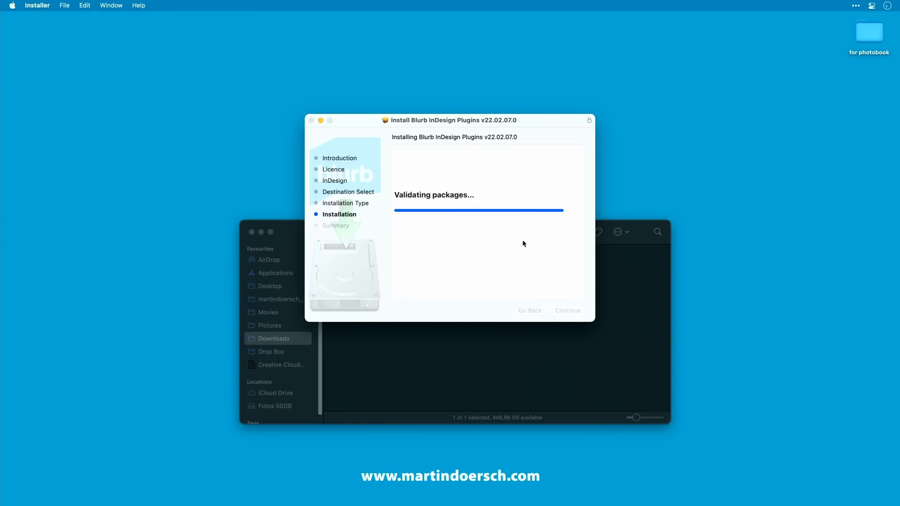
left_click(569, 310)
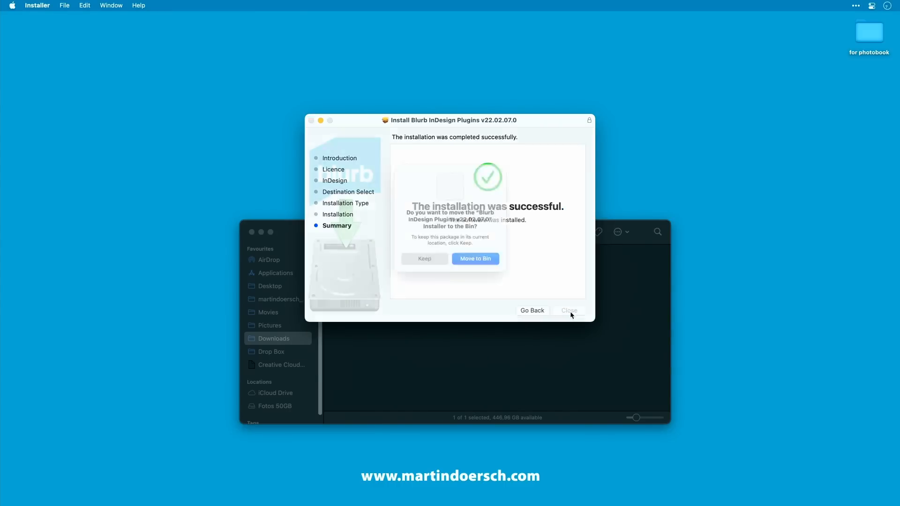
Step: Move the installer package to the Bin and close the Downloads window
left_click(483, 264)
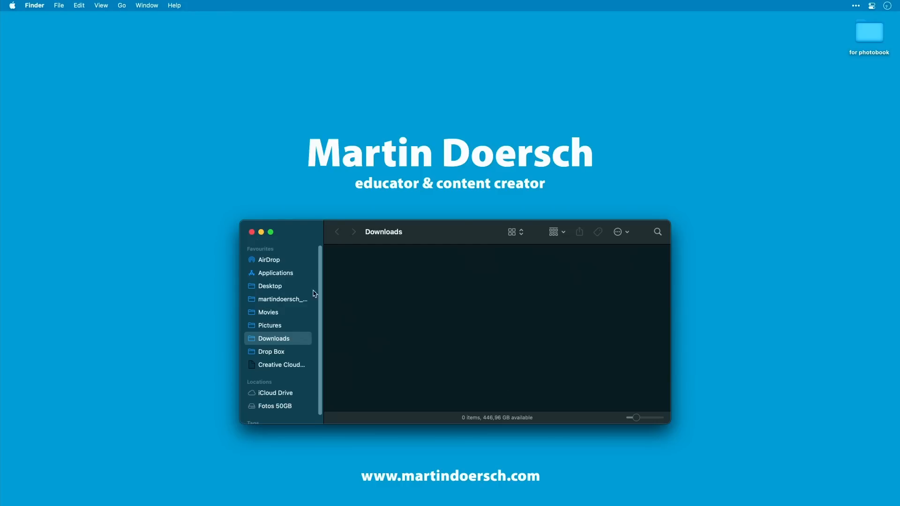
left_click(252, 232)
left_click(453, 308)
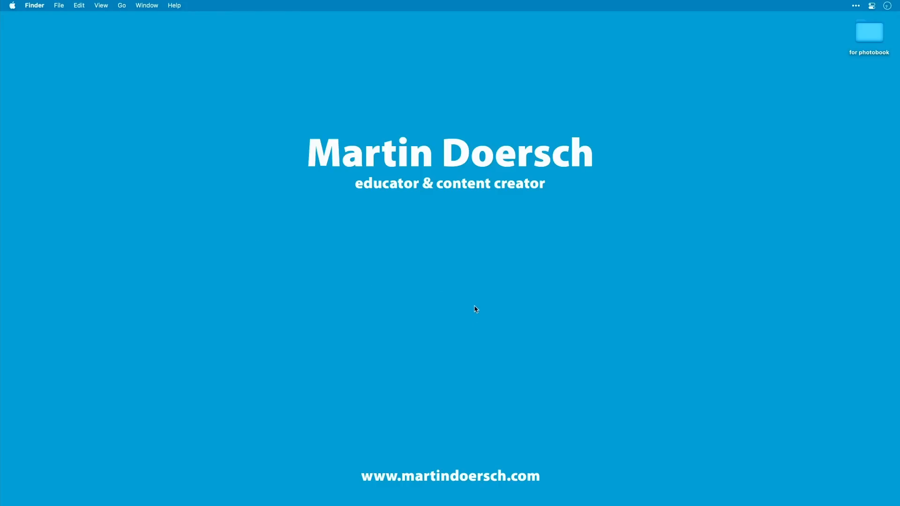
Step: Launch InDesign 2022 and open the Blurb Book Creator
mouse_move(512, 504)
left_click(483, 492)
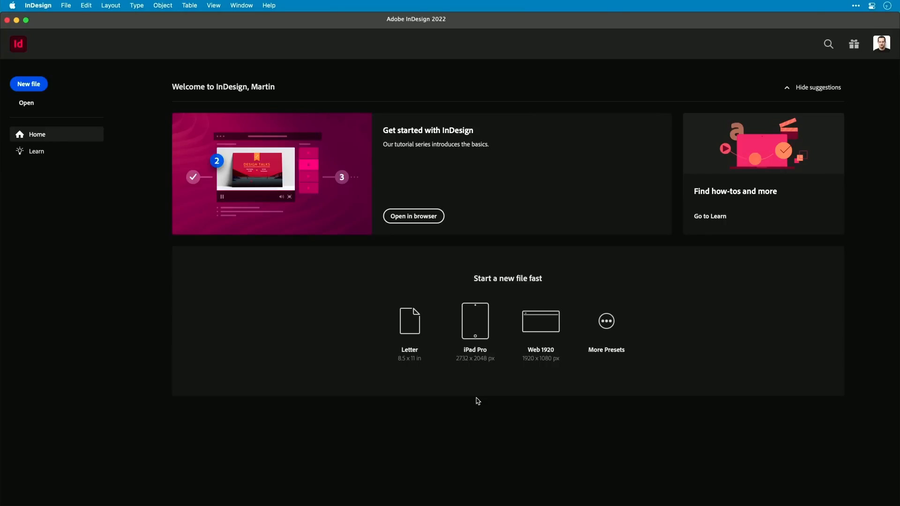
left_click(67, 7)
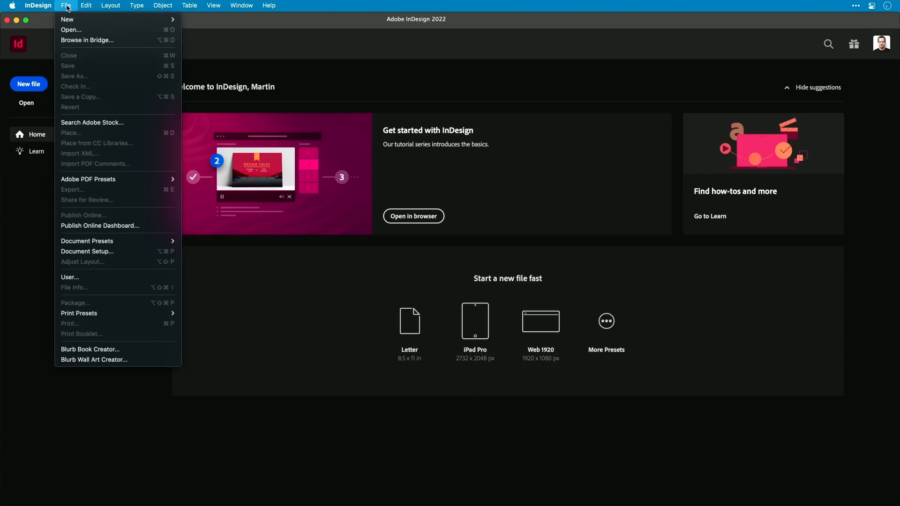
left_click(114, 354)
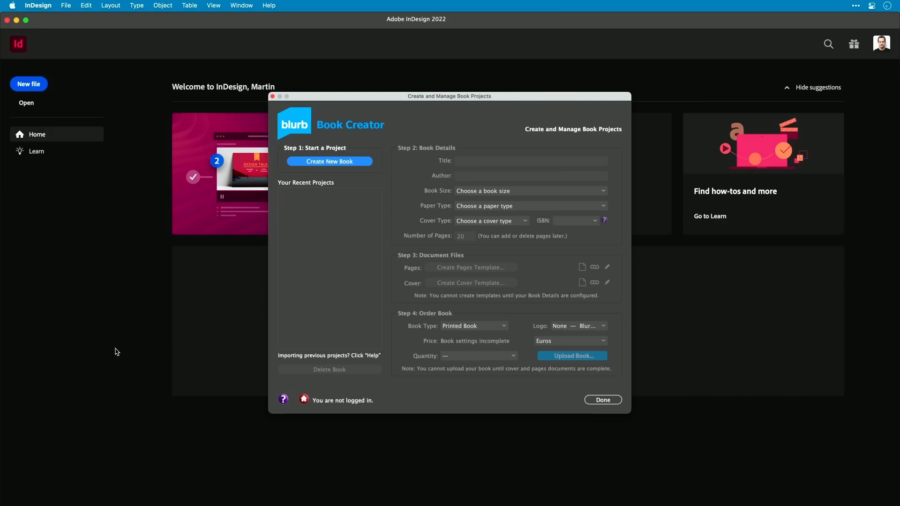
Step: Create a new book project titled travel and enter the author's name
left_click(328, 163)
left_click(471, 160)
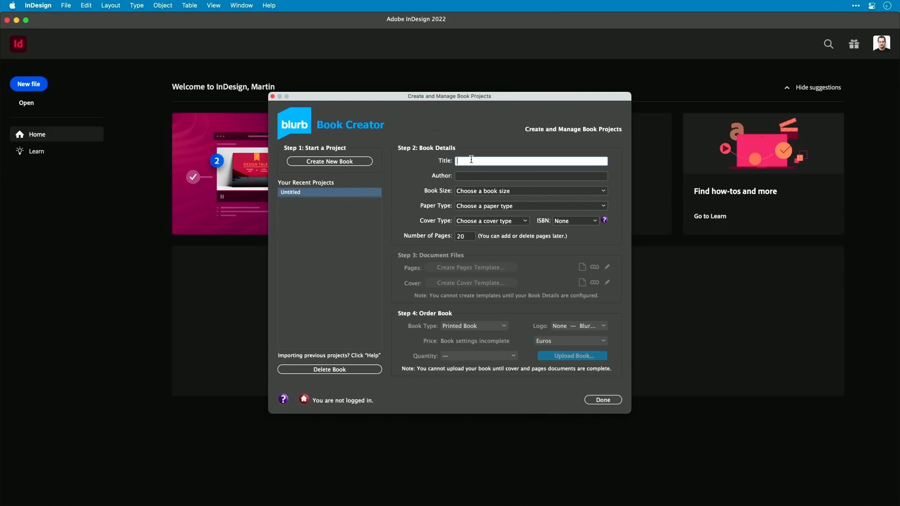
key("Tab")
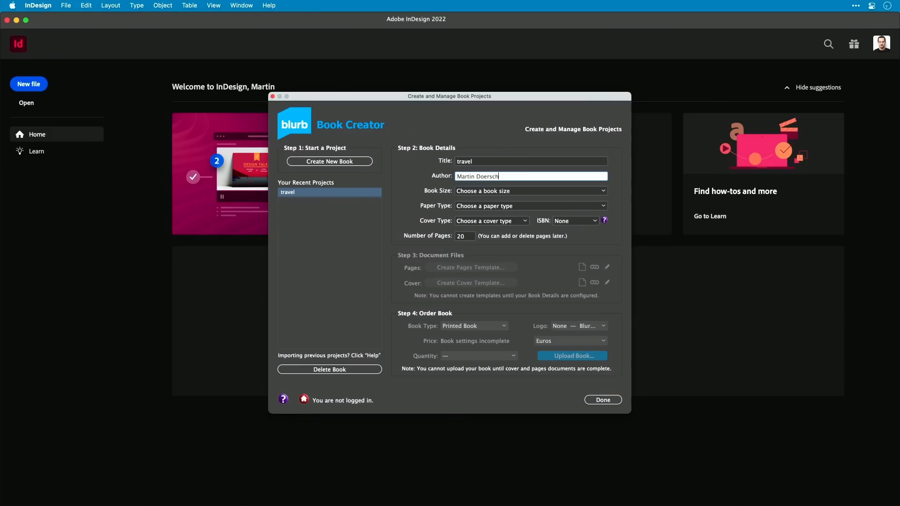
Step: Set the book size to Standard Landscape 10x8 and the paper type to Standard (80# Text, Semi-Matte)
left_click(528, 191)
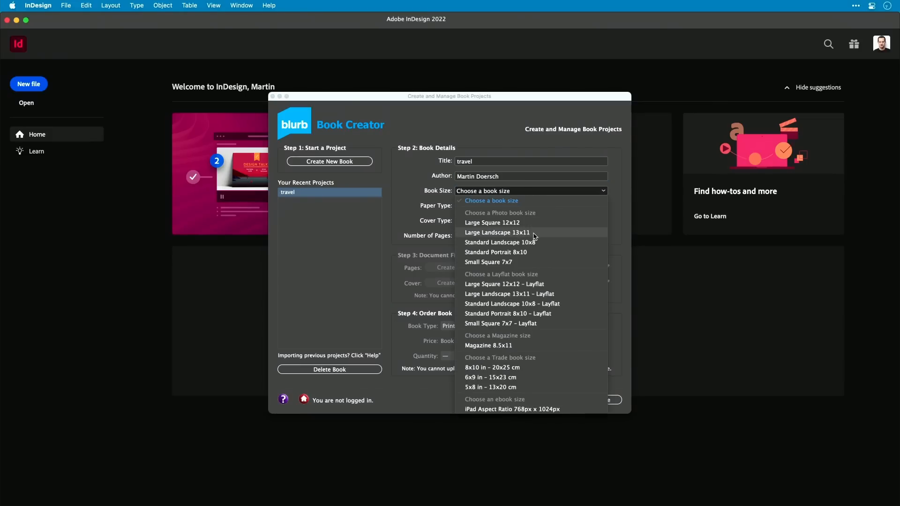
left_click(532, 243)
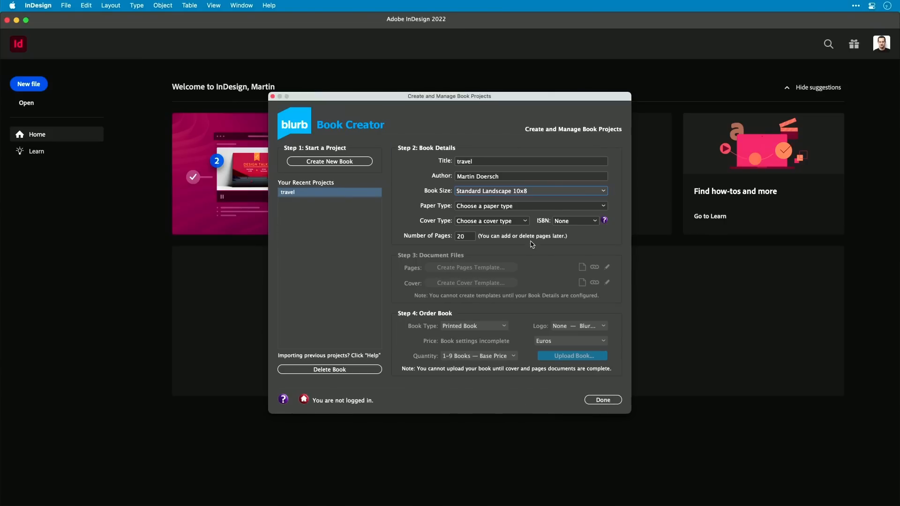
left_click(556, 207)
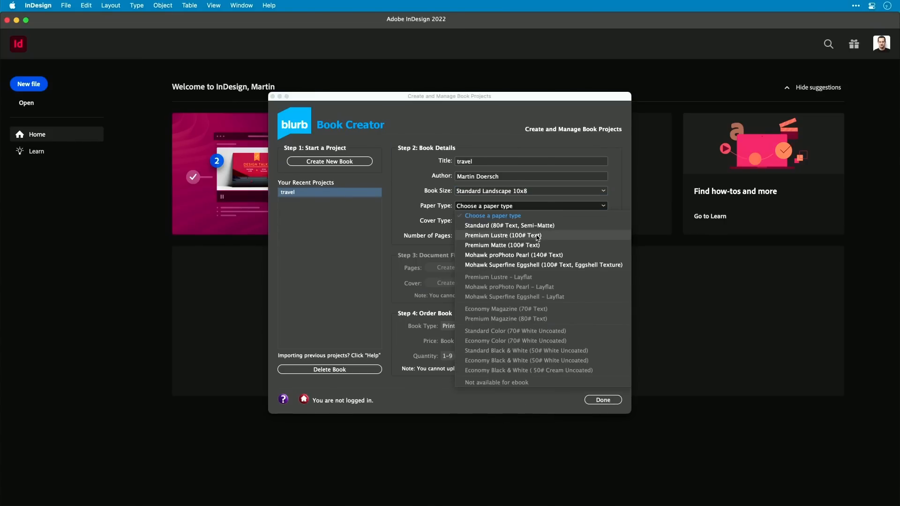
left_click(548, 227)
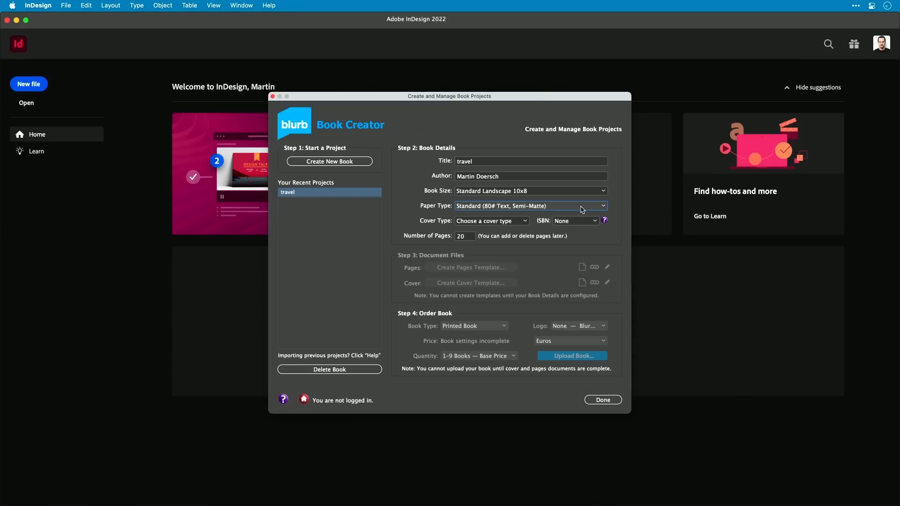
Step: Set the cover type to Hardcover, Dust Jacket and the number of pages to 100
left_click(509, 222)
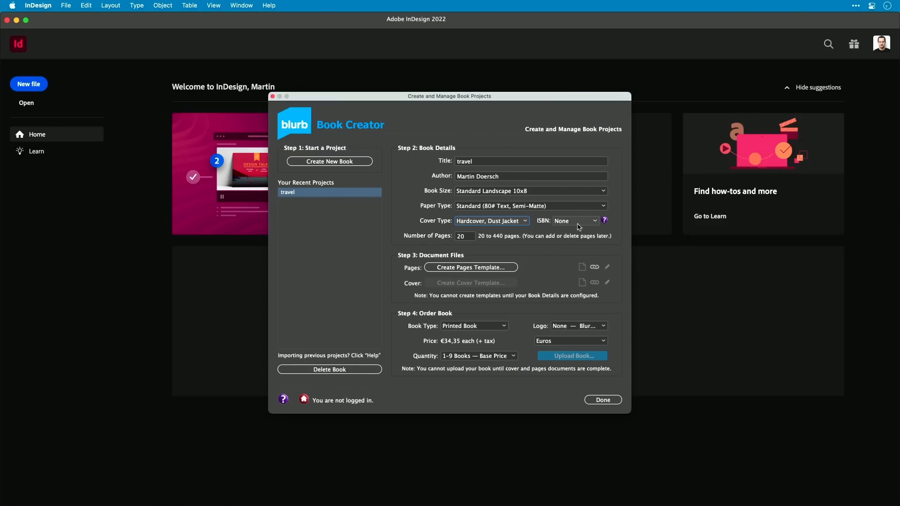
left_click(470, 239)
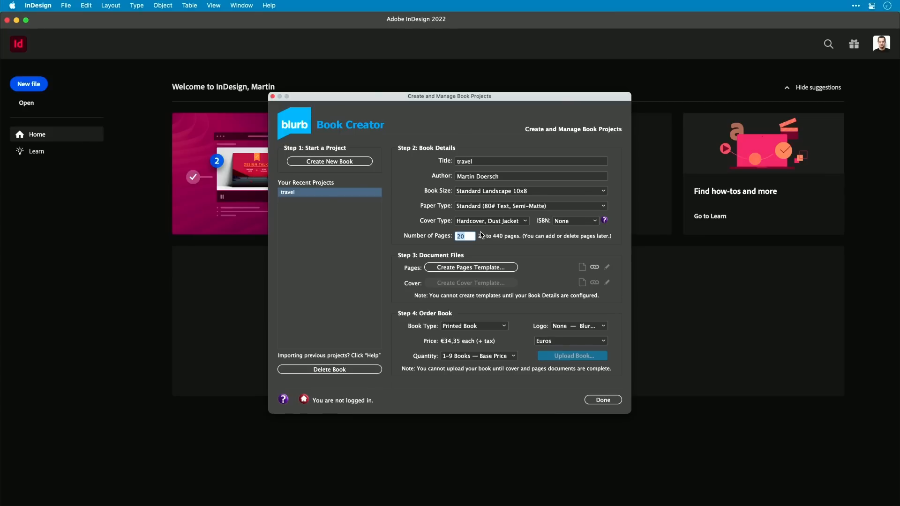
type("100")
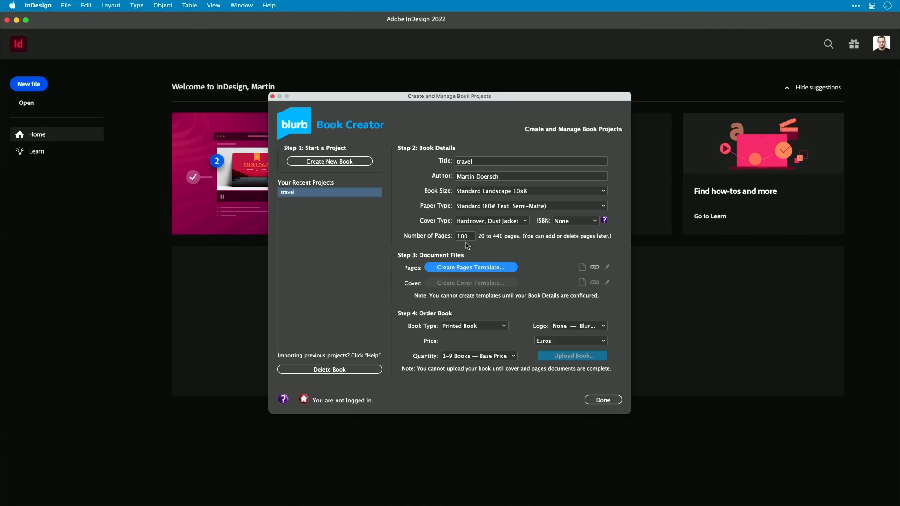
Step: Create the pages template, saving it as travel Pages in a new Desktop folder named travel book, and close the Book Creator
left_click(501, 269)
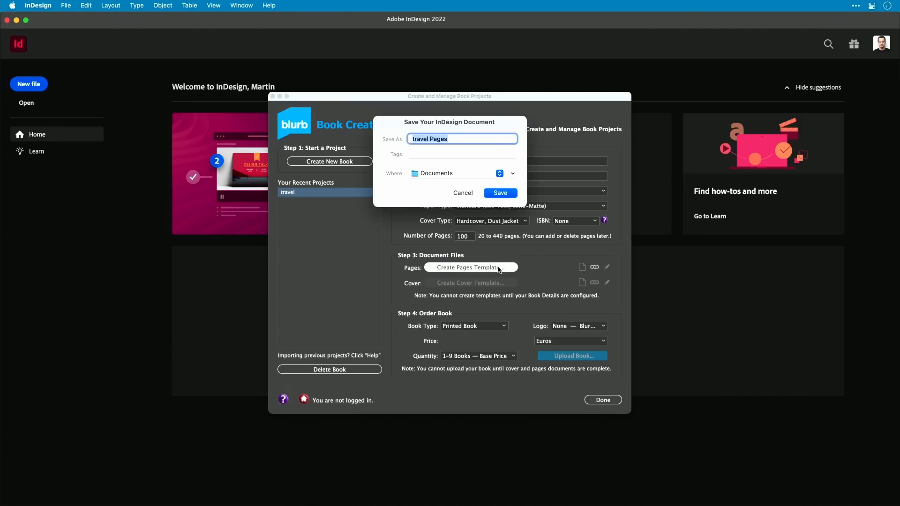
left_click(513, 174)
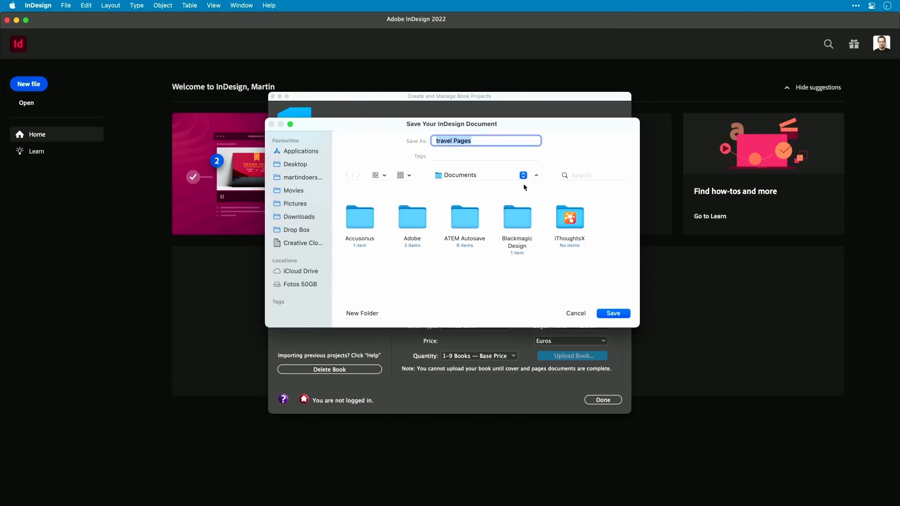
left_click(296, 164)
left_click(368, 314)
type("travel book")
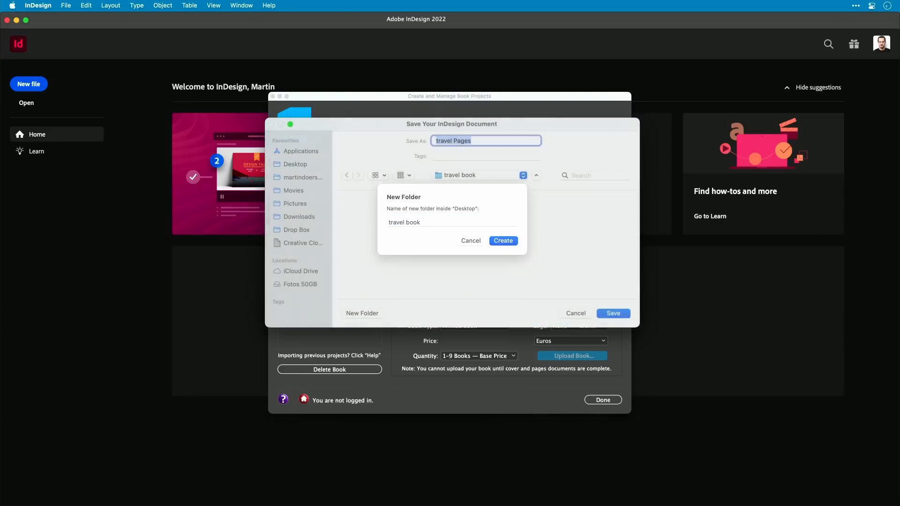
key("Return")
left_click(612, 313)
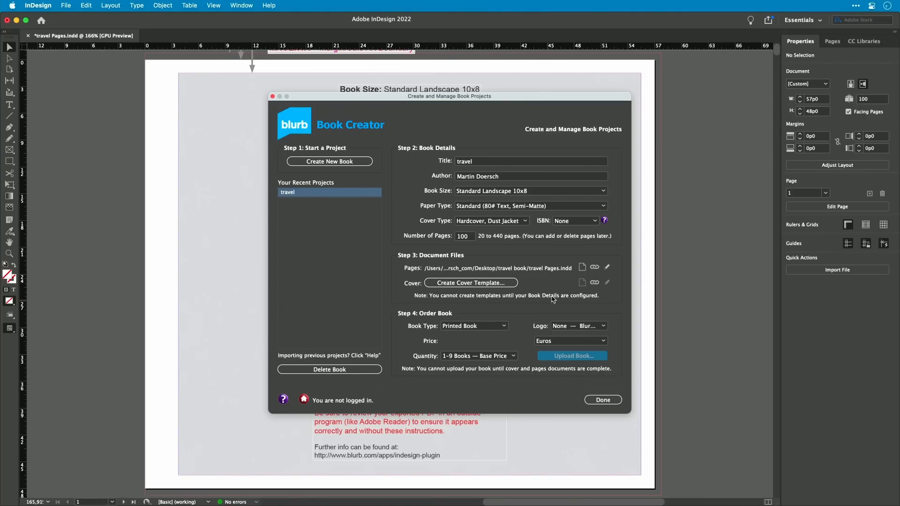
left_click(604, 400)
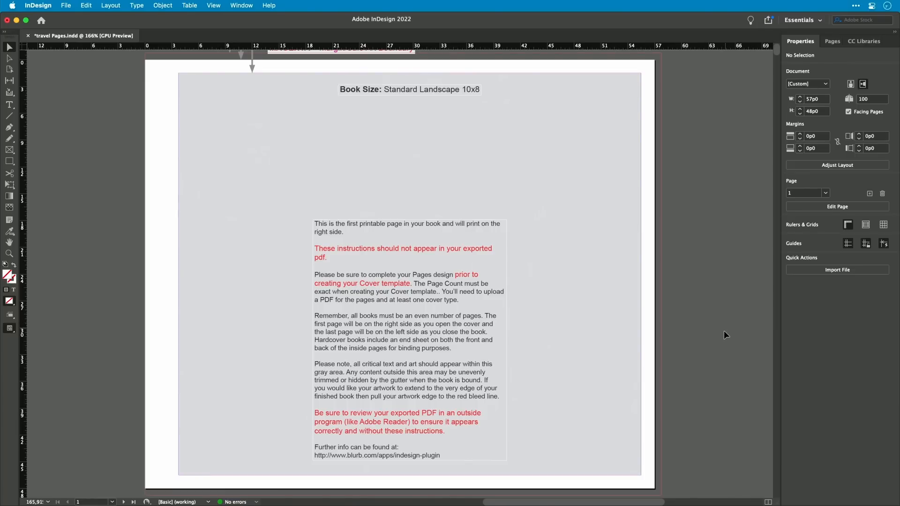
Step: Open the Links panel and dock the Pages panel beneath it beside the document
left_click_drag(833, 42, 779, 143)
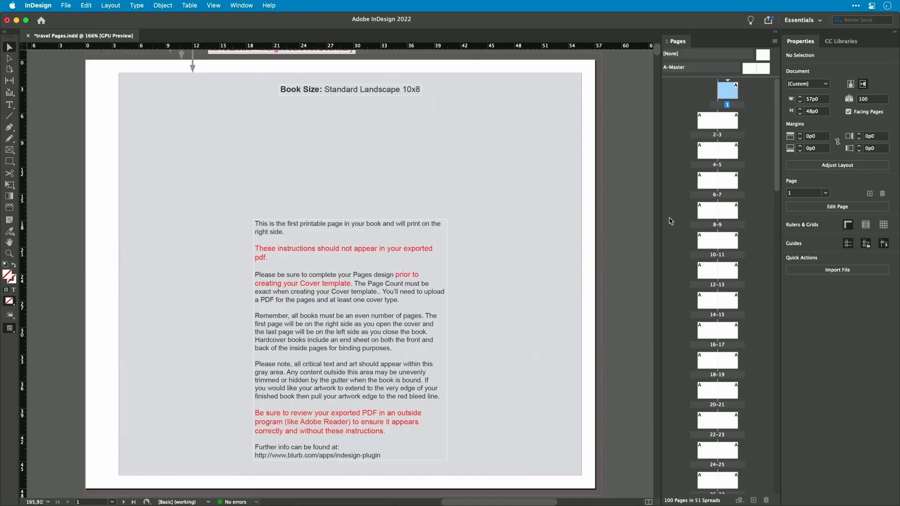
left_click(242, 5)
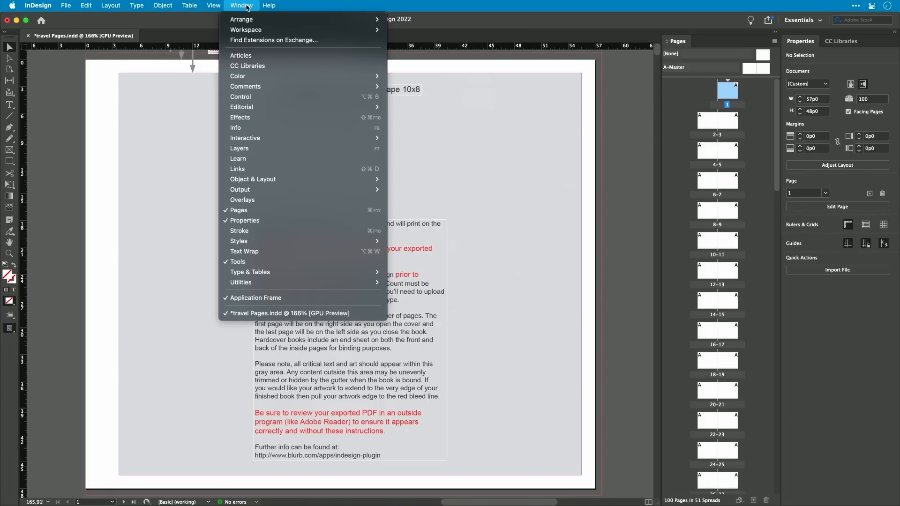
left_click(247, 169)
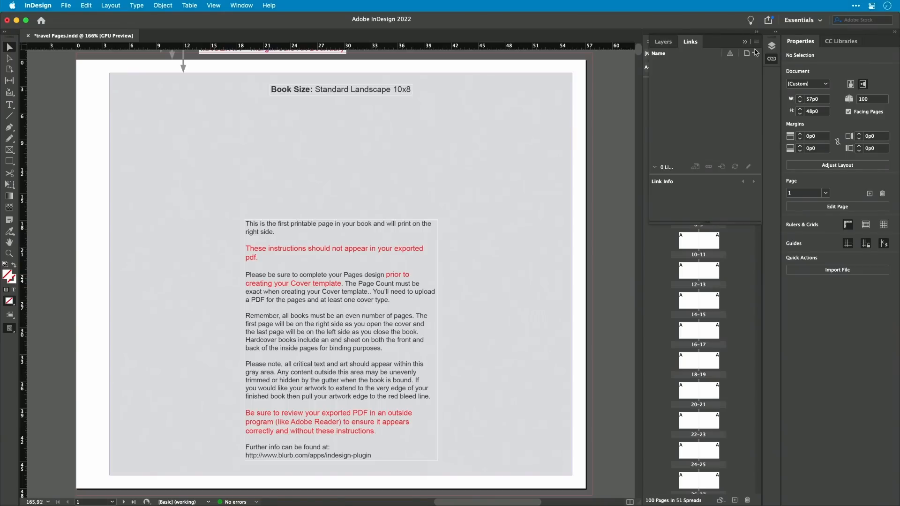
mouse_move(771, 58)
left_mouse_down()
mouse_move(710, 124)
mouse_move(682, 36)
mouse_move(750, 94)
mouse_move(780, 63)
left_mouse_up()
left_click_drag(555, 41, 701, 502)
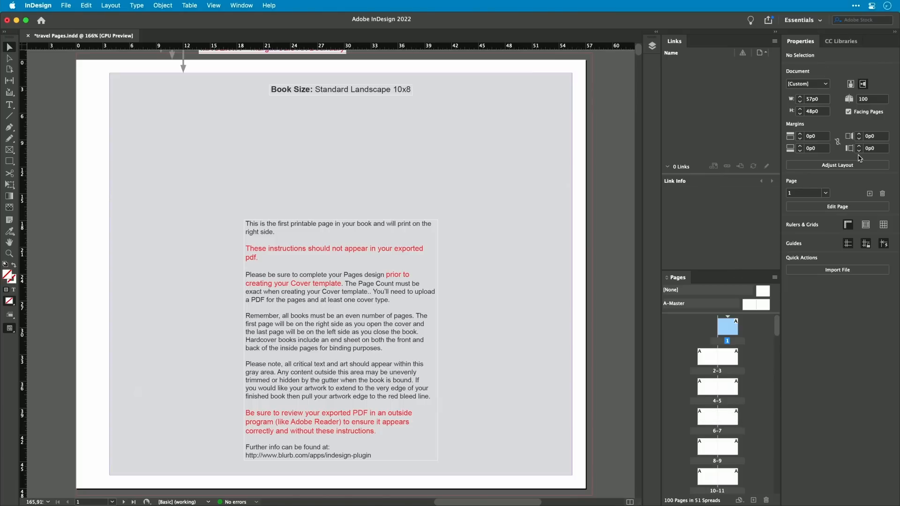
Step: Go to the pages 2–3 spread
double_click(717, 371)
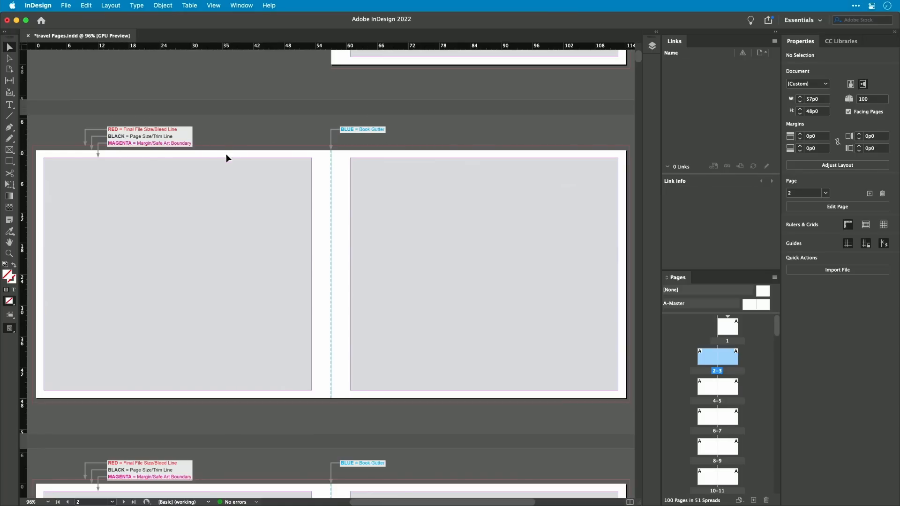
Step: Open the Layers panel and toggle the instructions layer's visibility off and back on
left_click(652, 47)
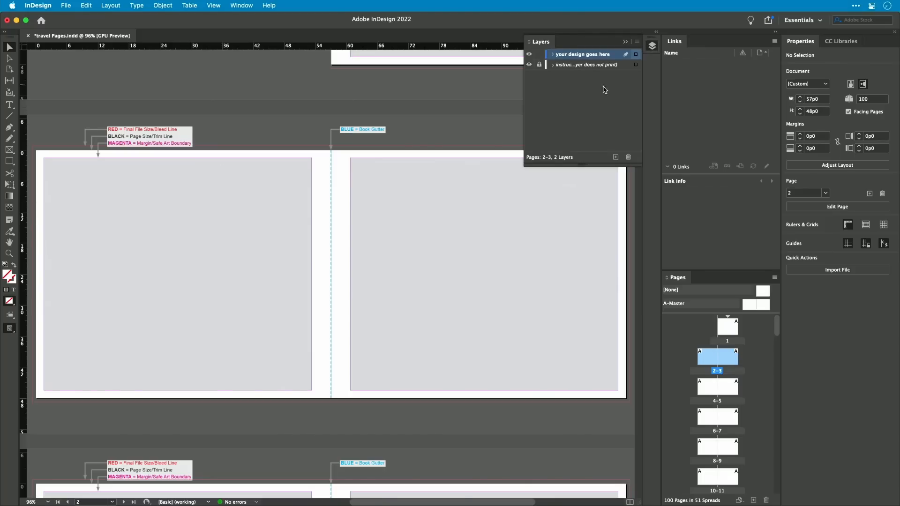
left_click(530, 65)
left_click(530, 65)
left_click(529, 65)
left_click(529, 65)
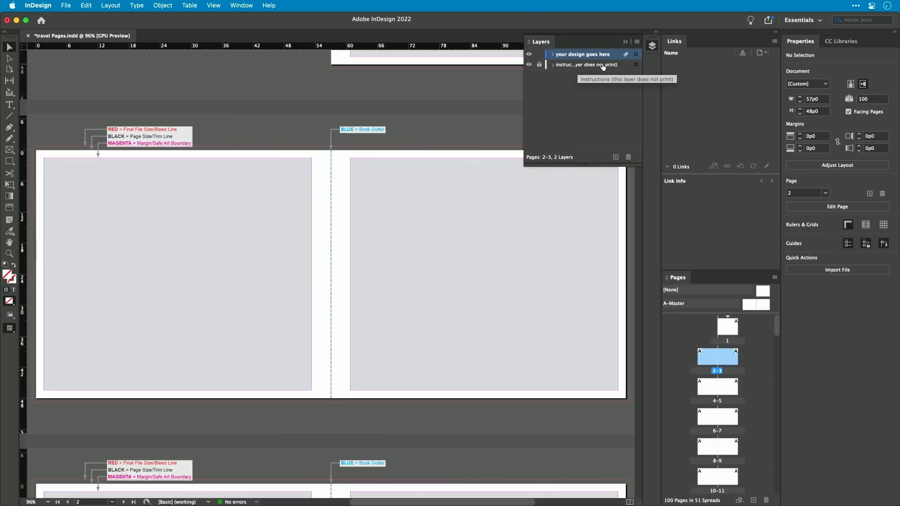
left_click(528, 65)
left_click(528, 65)
left_click(553, 65)
left_click(553, 64)
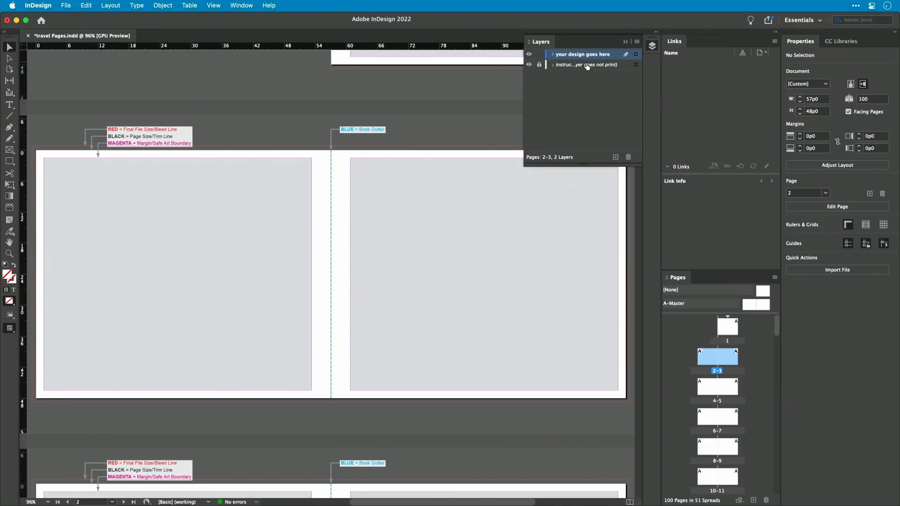
Step: Move the for photobook folder into the travel book folder and rename it images for photobook
scroll(380, 372, "up", 5)
scroll(397, 370, "up", 1)
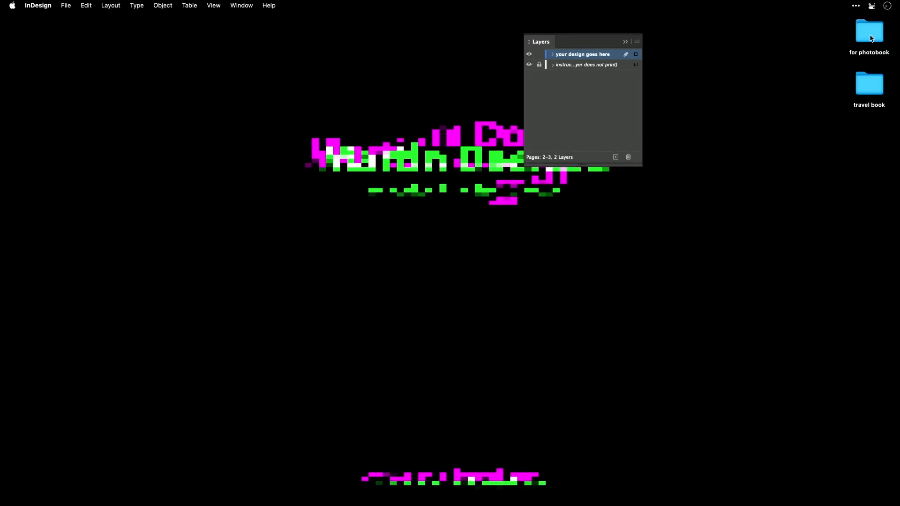
double_click(869, 82)
left_click_drag(869, 32, 494, 151)
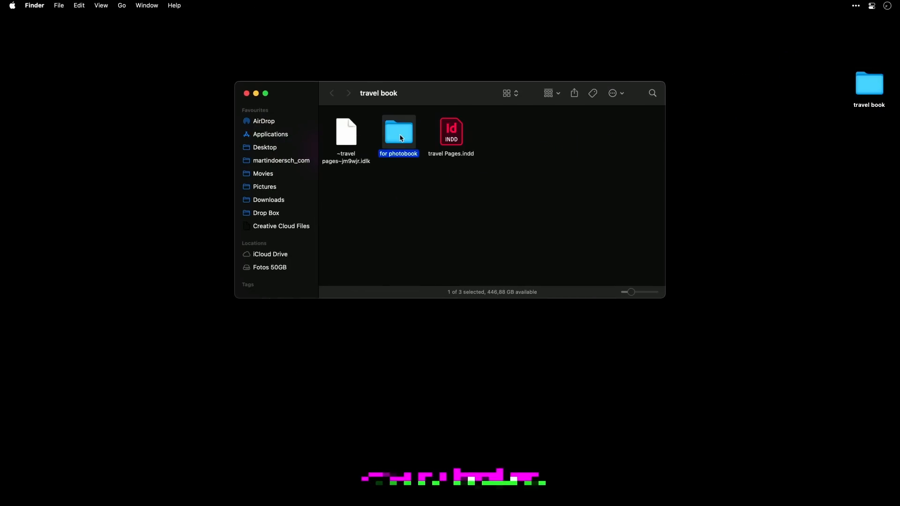
key("Return")
type("images")
key("Return")
left_click(556, 205)
key("super+w")
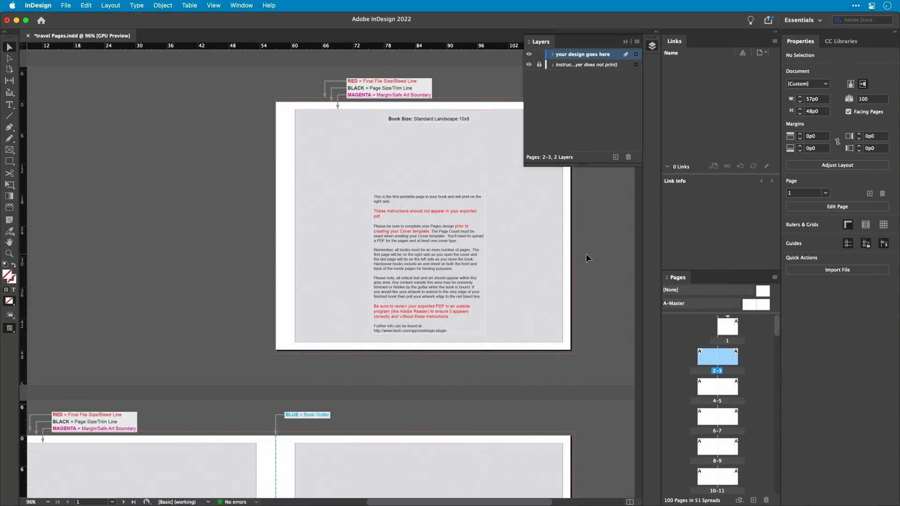
Step: Place the 20170206-…4887.jpg aurora image in a frame drawn across page 1 out to the bleed
left_click(588, 259)
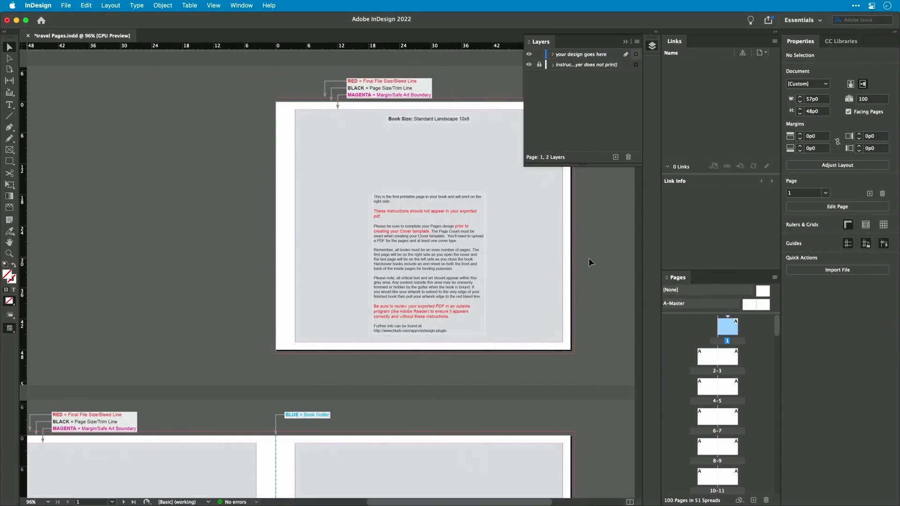
left_click(70, 5)
left_click(121, 144)
double_click(403, 158)
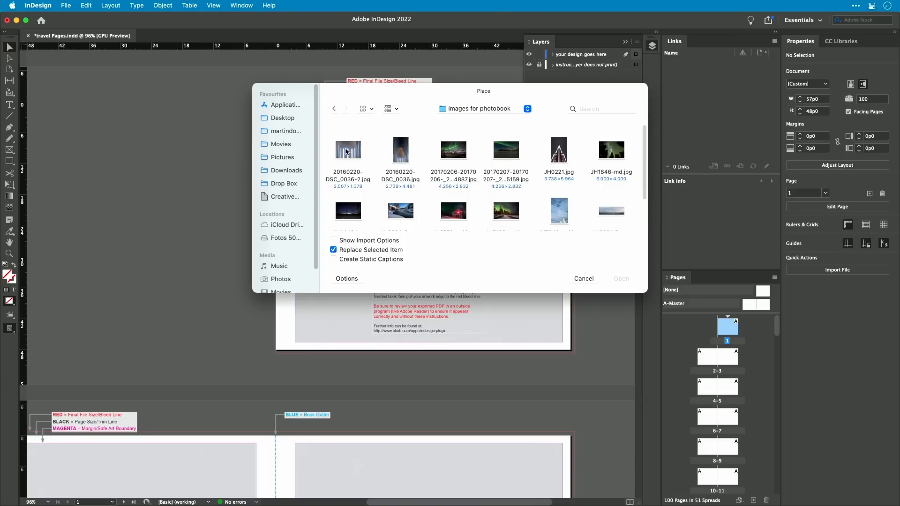
left_click(458, 151)
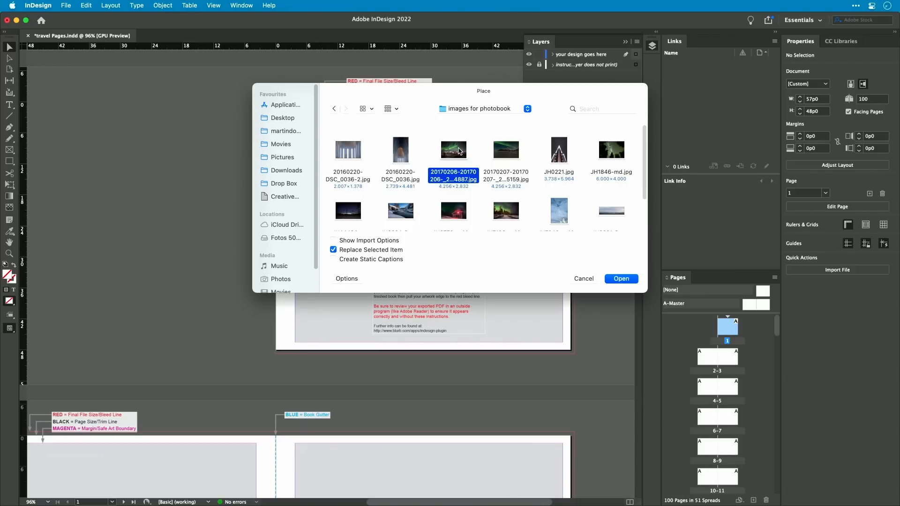
left_click(621, 279)
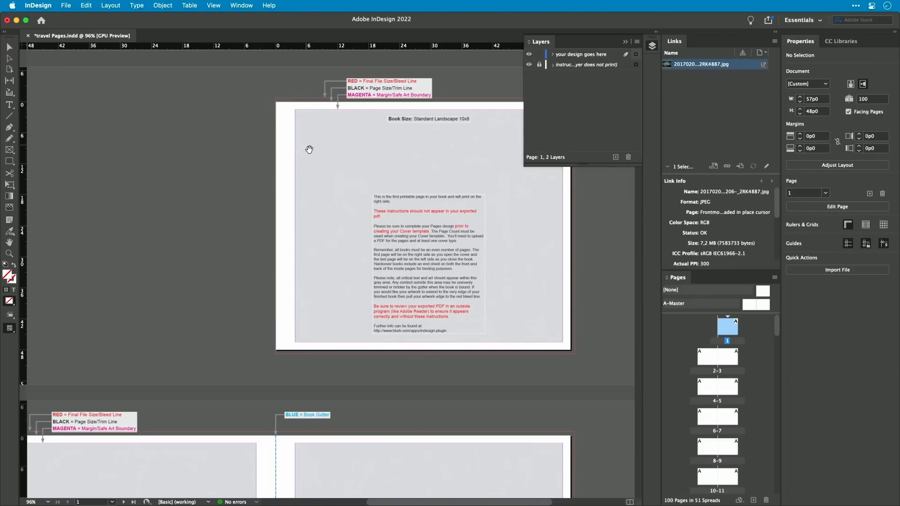
scroll(309, 149, "right", 5)
left_click(583, 55)
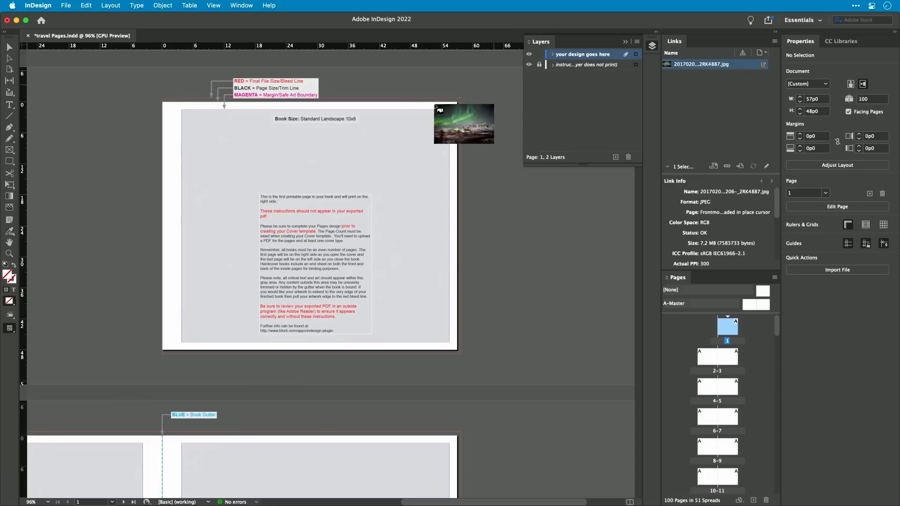
left_click_drag(163, 100, 459, 340)
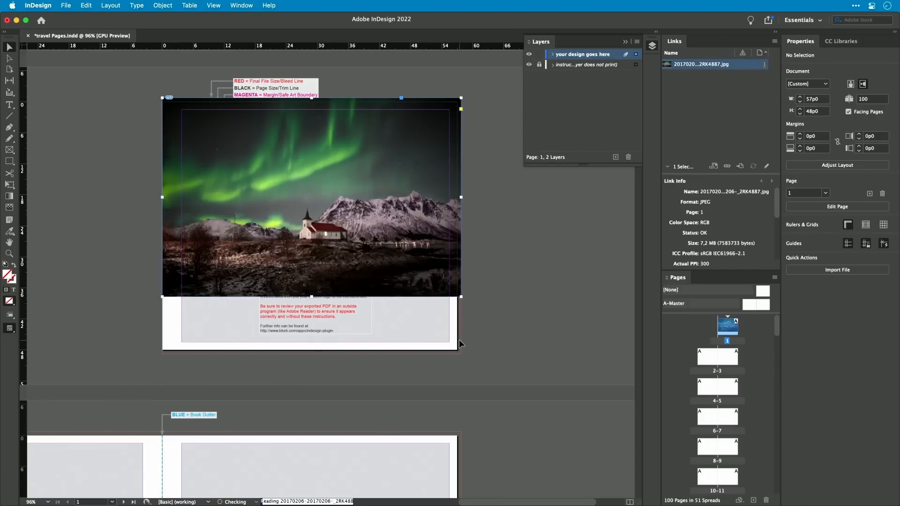
Step: Extend the aurora frame to the page's bottom bleed and fill the frame proportionally
left_click_drag(312, 297, 310, 355)
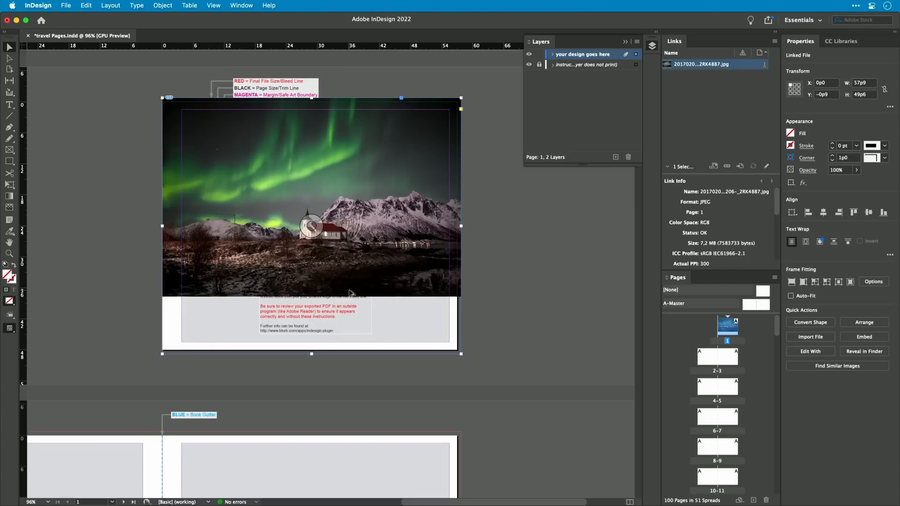
key("alt+shift+super+c")
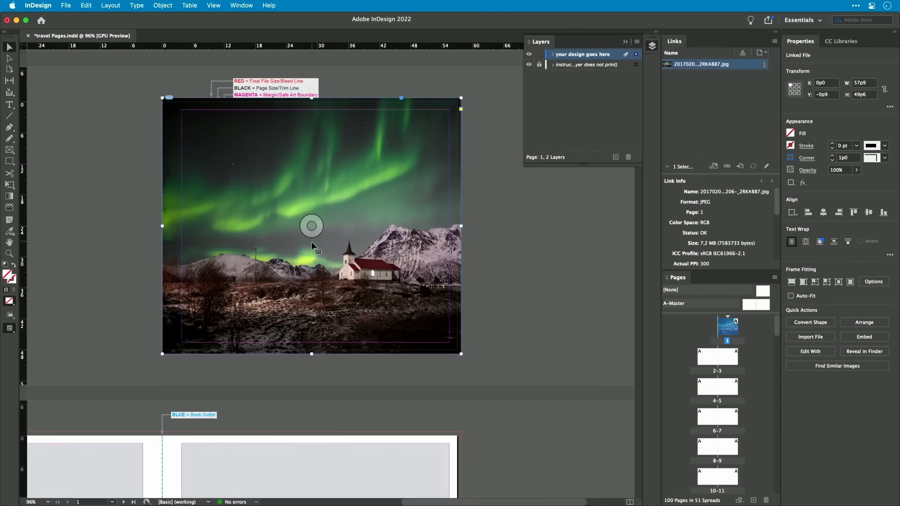
left_click(792, 282)
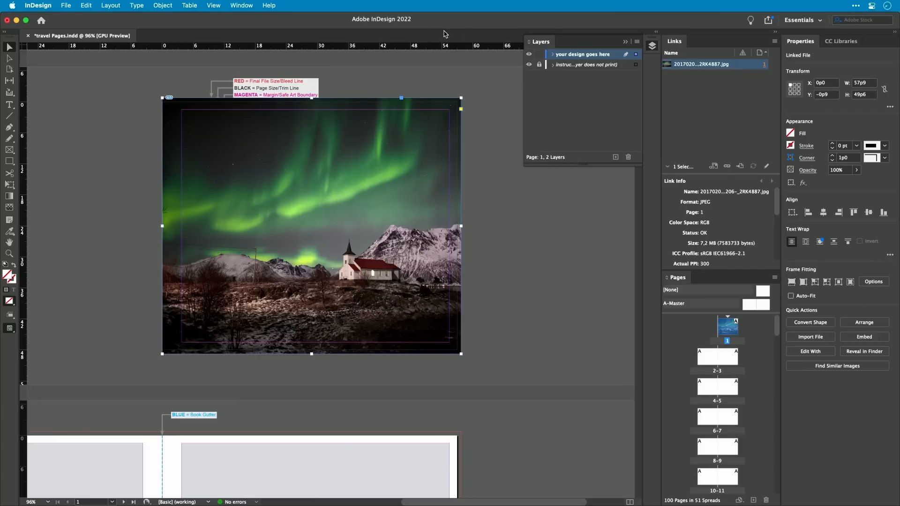
Step: Show the Control panel
left_click(247, 5)
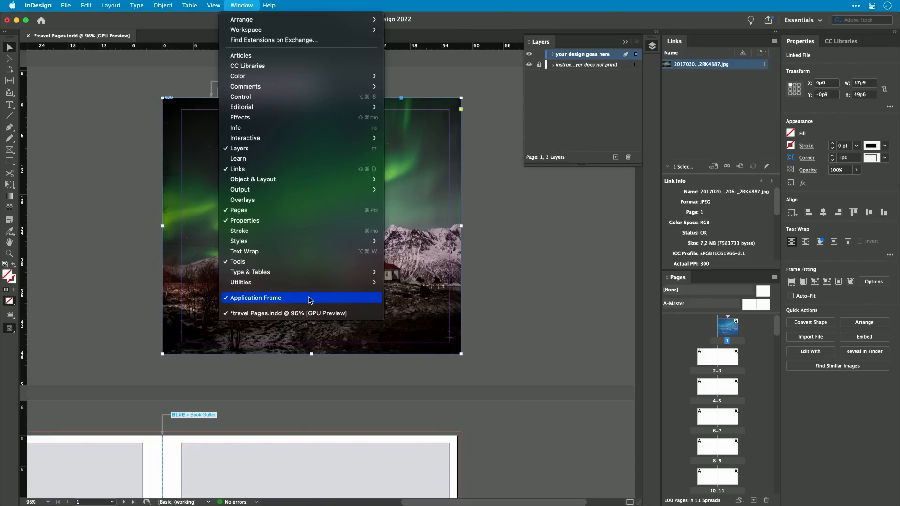
mouse_move(352, 285)
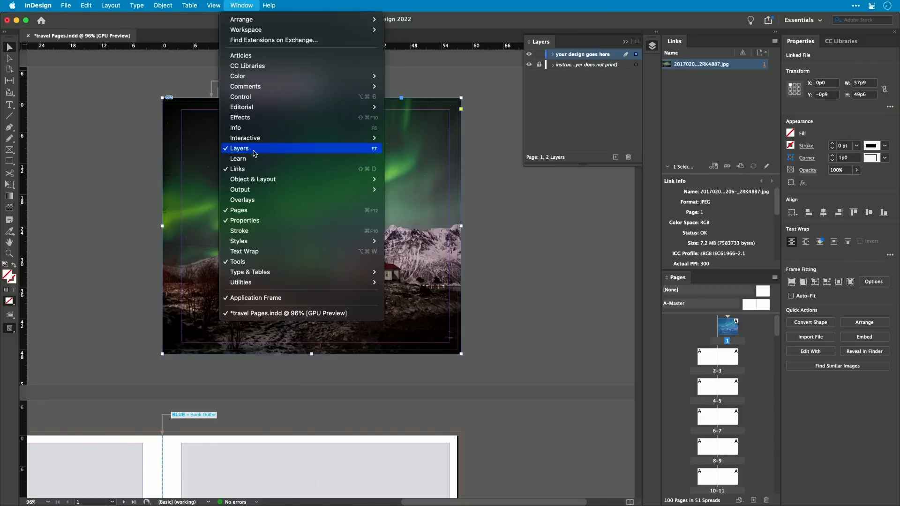
mouse_move(253, 140)
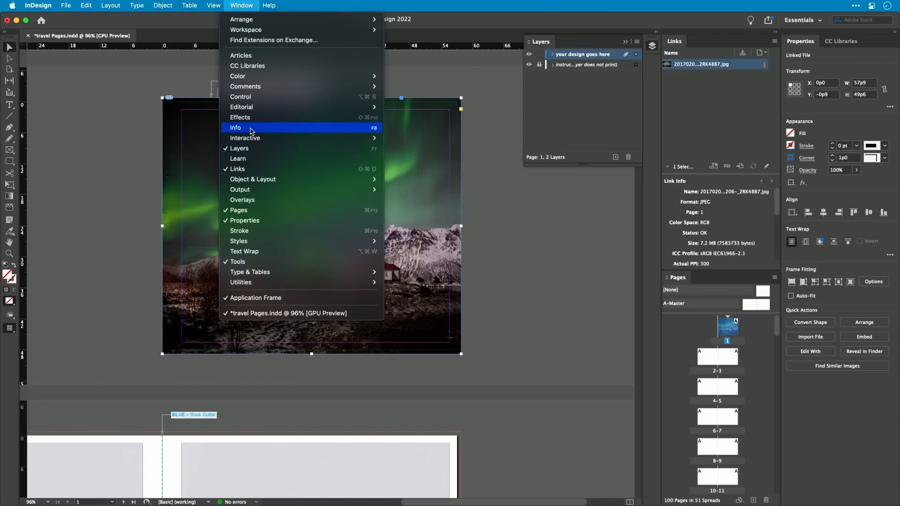
left_click(249, 97)
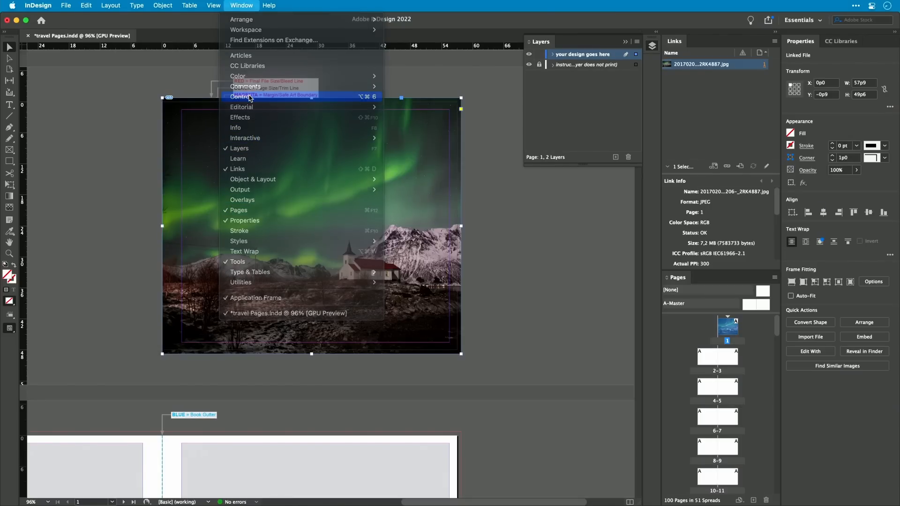
Step: Go to the pages 2–3 spread and load JH0221.jpg and JH1846-md.jpg from the images for photobook folder for placing
scroll(249, 99, "up", 5)
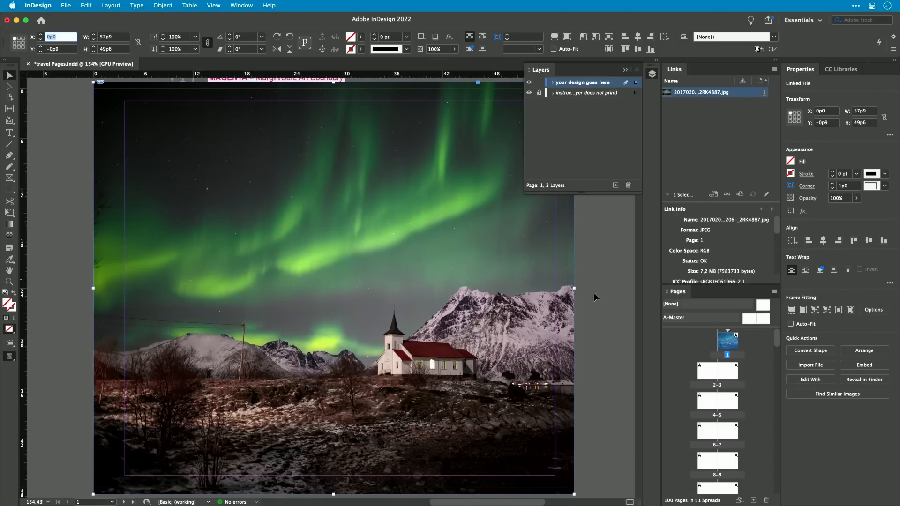
left_click(593, 332)
left_click(537, 360, "alt+super")
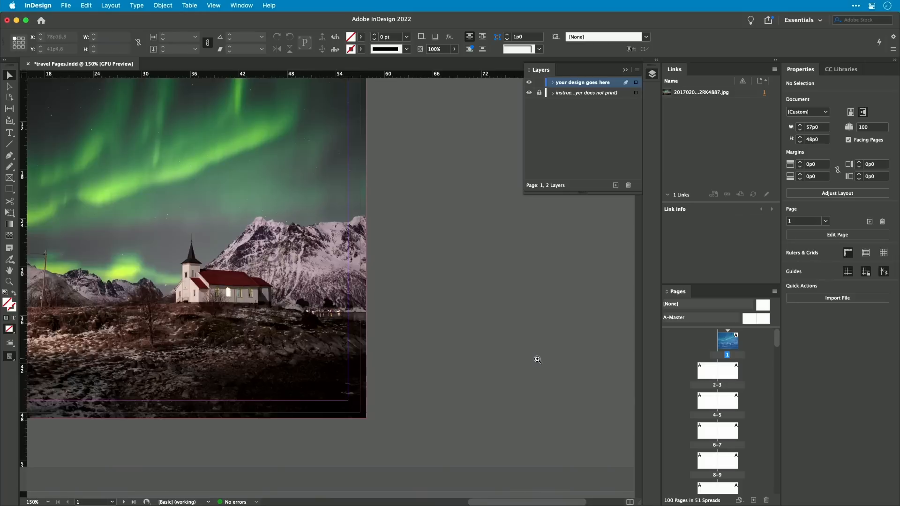
left_click(537, 360, "alt+super")
left_click_drag(257, 395, 543, 281)
left_click(522, 305, "alt+super")
left_click_drag(397, 370, 631, 204)
left_click_drag(380, 322, 397, 364)
left_click(468, 336, "alt+super")
key("super+d")
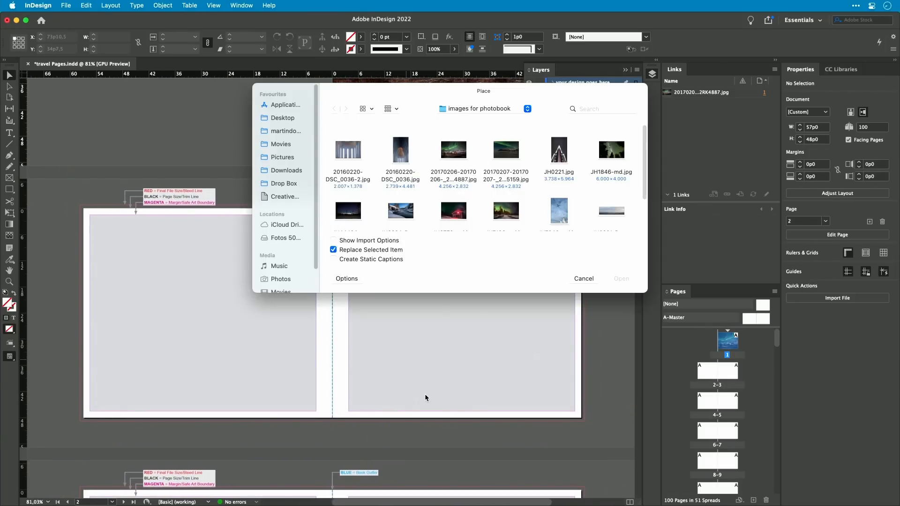
left_click(555, 154)
left_click(617, 154, "super")
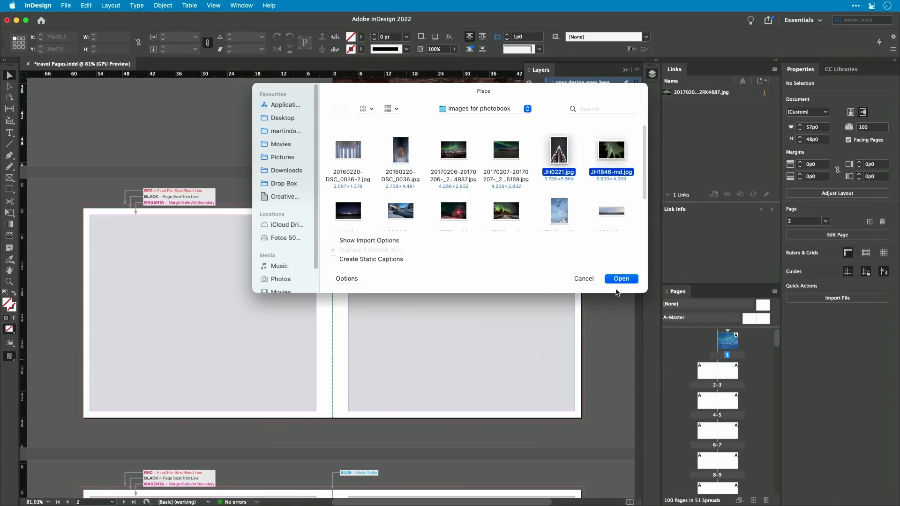
left_click(621, 278)
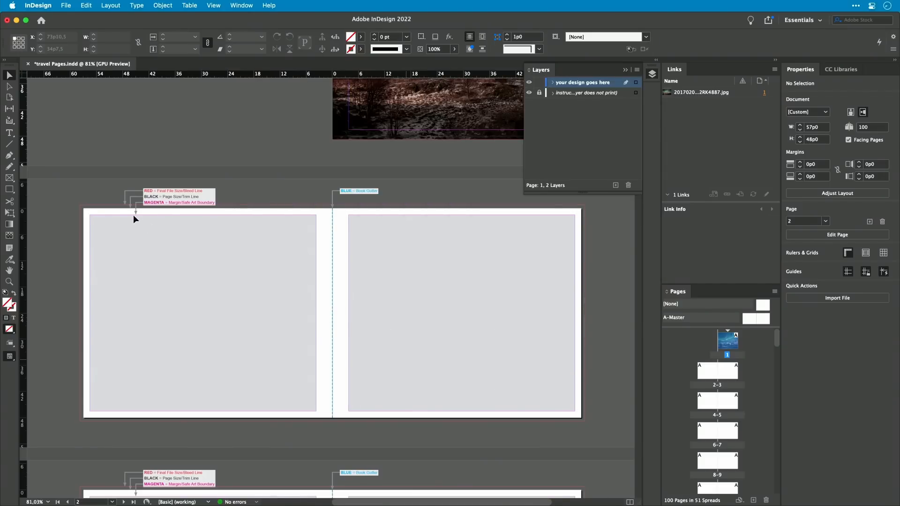
Step: Place JH0221.jpg in a tall frame on page 2 and JH1846-md.jpg filling page 3 to the bleed, filling proportionally
left_click_drag(119, 210, 255, 421)
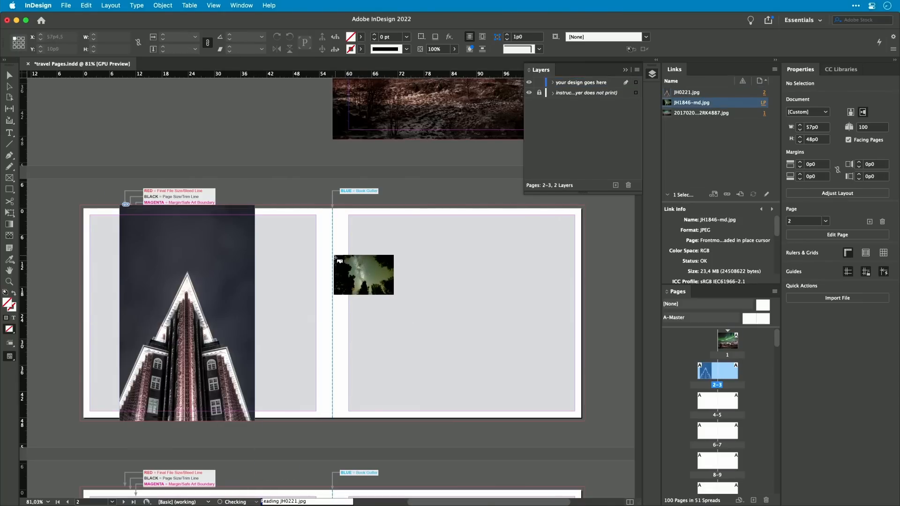
left_click_drag(333, 202, 585, 421)
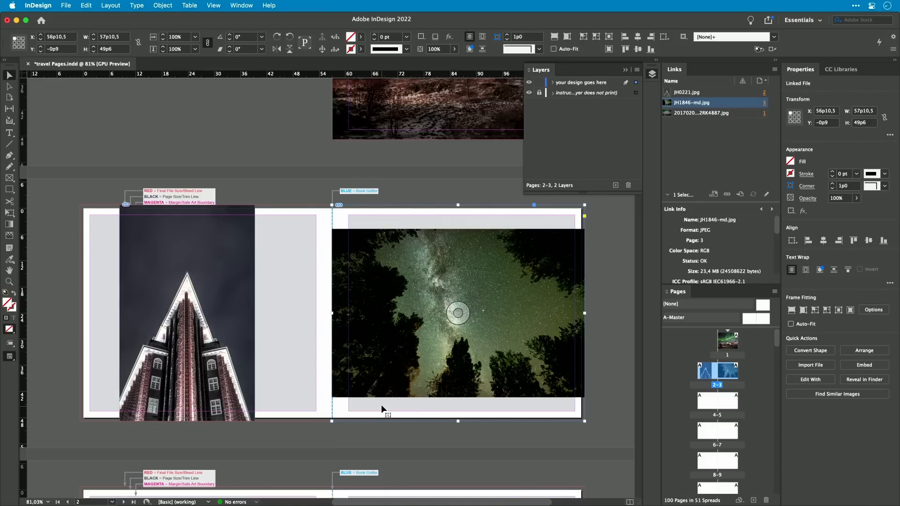
left_click(554, 41)
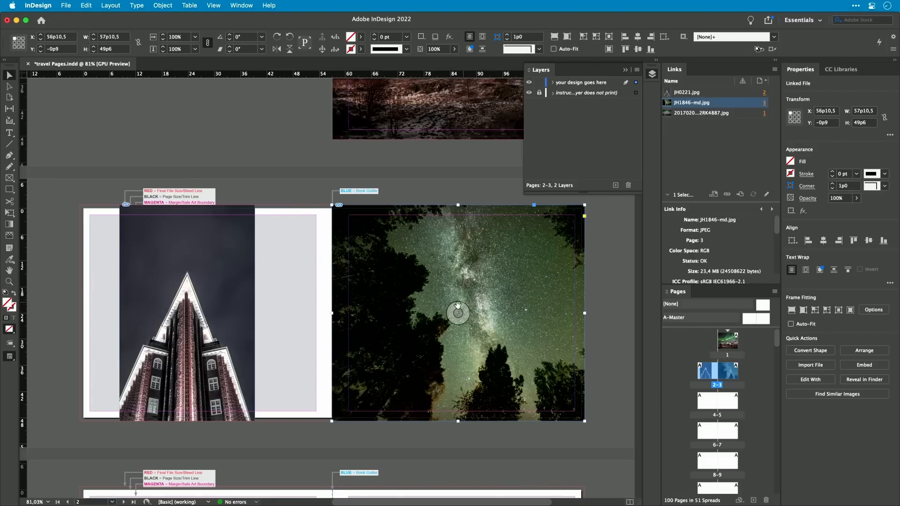
Step: Nudge the Milky Way image slightly to the left within its frame on page 3
left_click(458, 313)
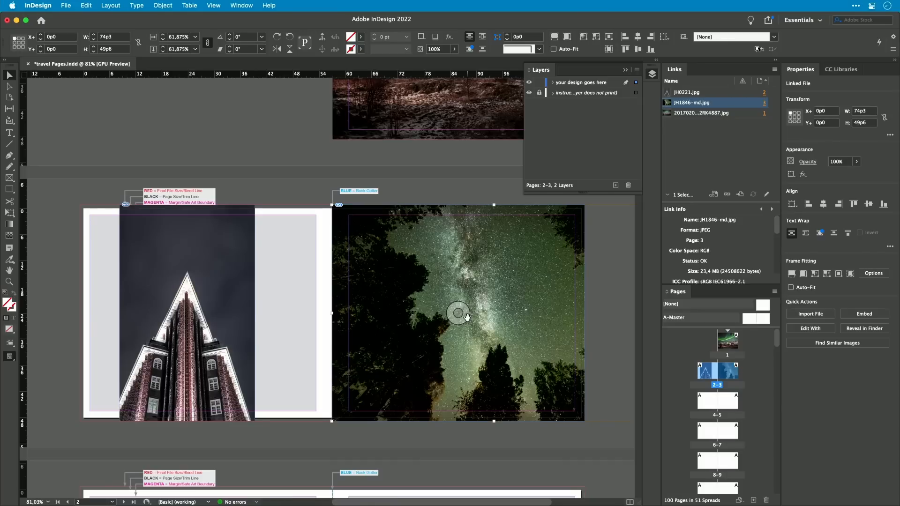
key("shift+Left")
key("shift+Left")
key("shift+Left")
key("shift+Left")
key("shift+Left")
key("shift+Left")
key("shift+Left")
key("shift+Left")
key("shift+Right")
left_click(306, 182)
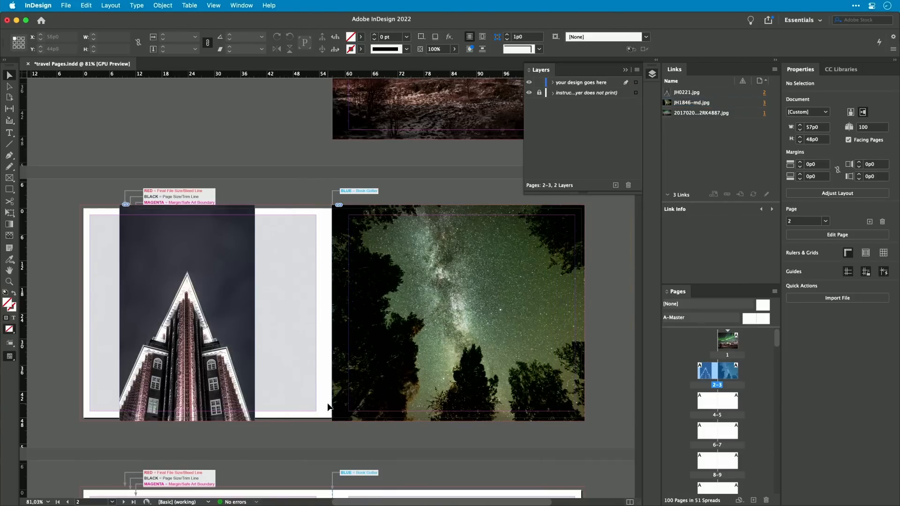
Step: Move the building image frame slightly to the right on page 2
scroll(392, 425, "down", 3)
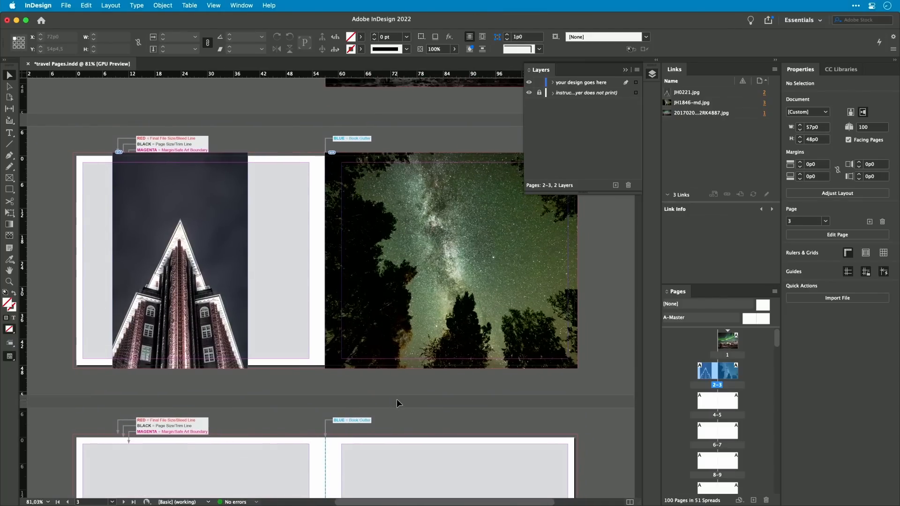
left_click_drag(232, 281, 248, 283)
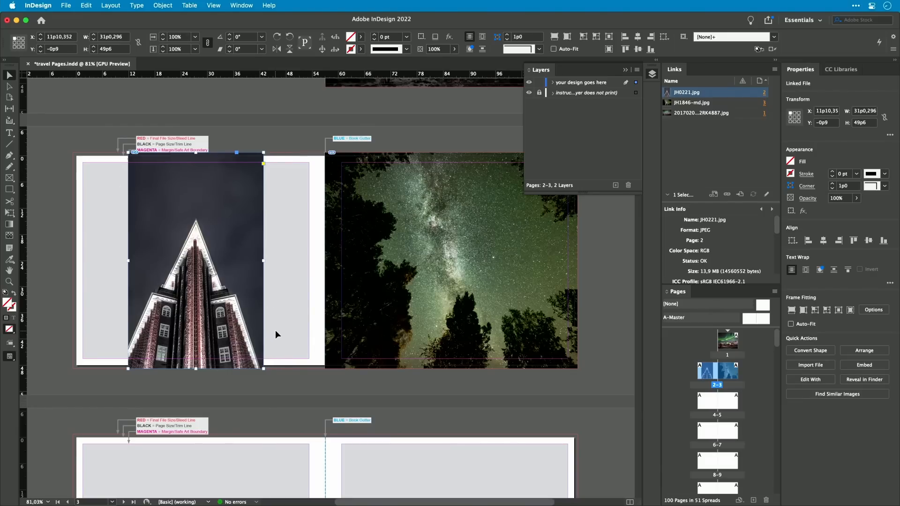
Step: Open the A-Master and paste the building image, placing a copy on the master's right page
double_click(679, 318)
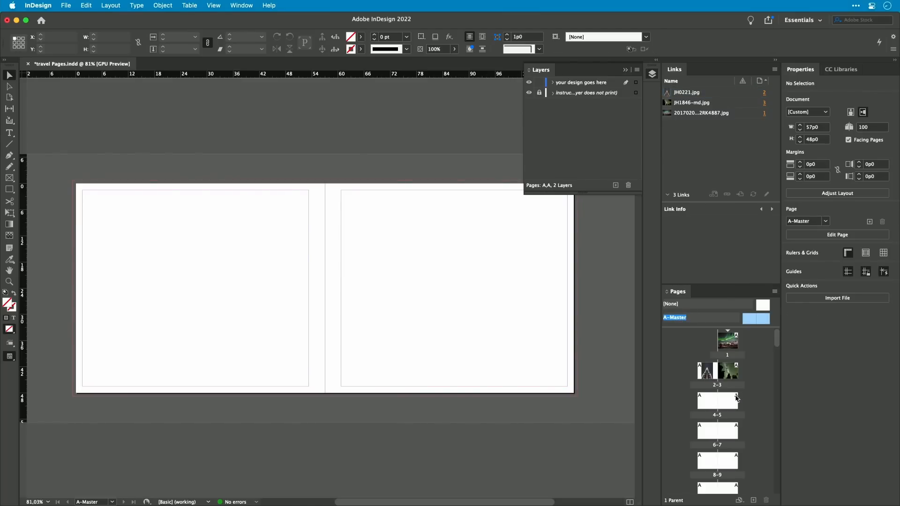
left_click_drag(693, 327, 694, 345)
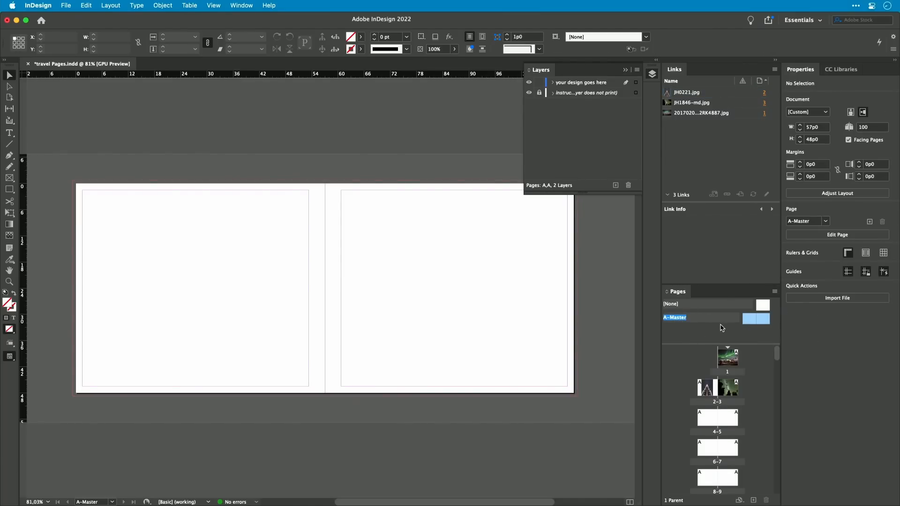
key("super+v")
left_click_drag(368, 275, 479, 262)
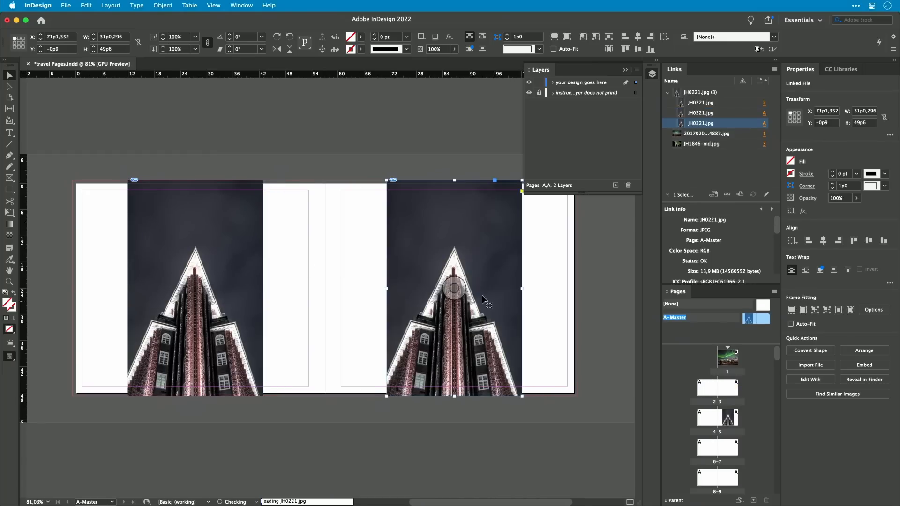
left_click(454, 287)
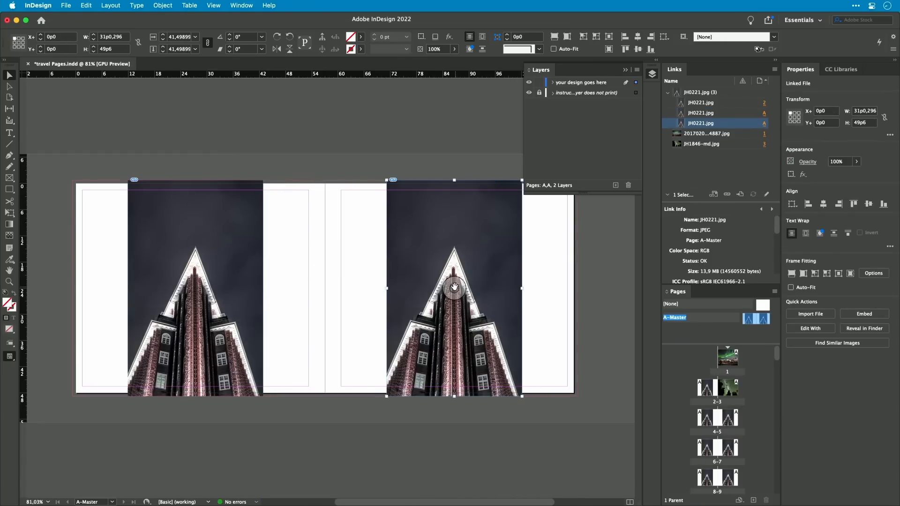
Step: Delete both building image copies from the A-Master spread
key("Delete")
left_click(195, 288)
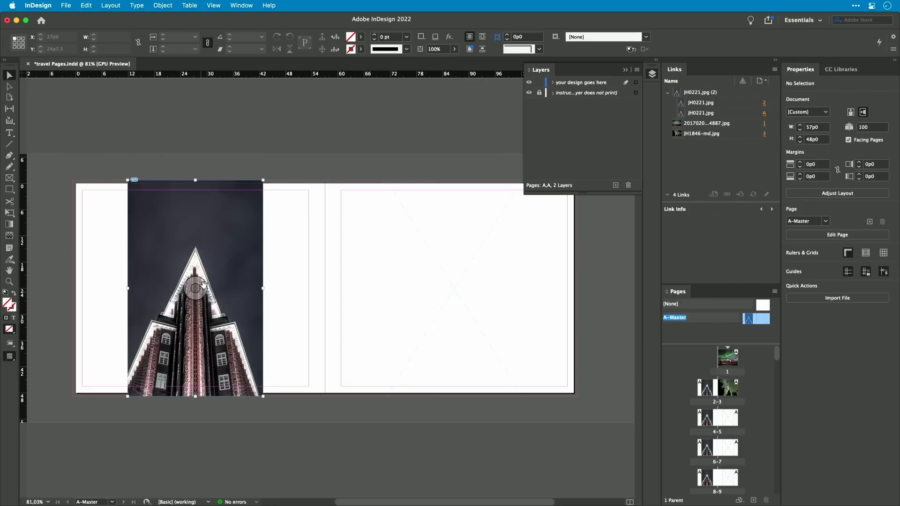
key("Delete")
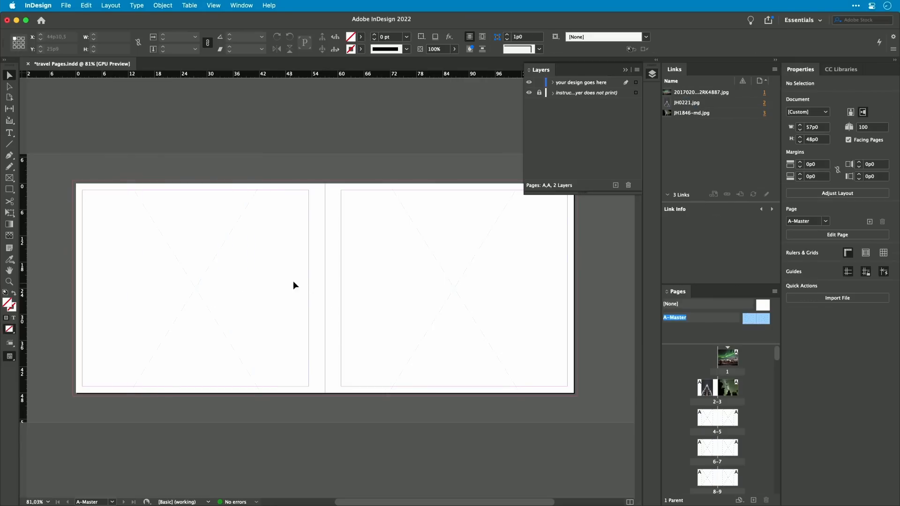
Step: Add four vertical ruler guides to the A-Master spread, two on each page
double_click(709, 421)
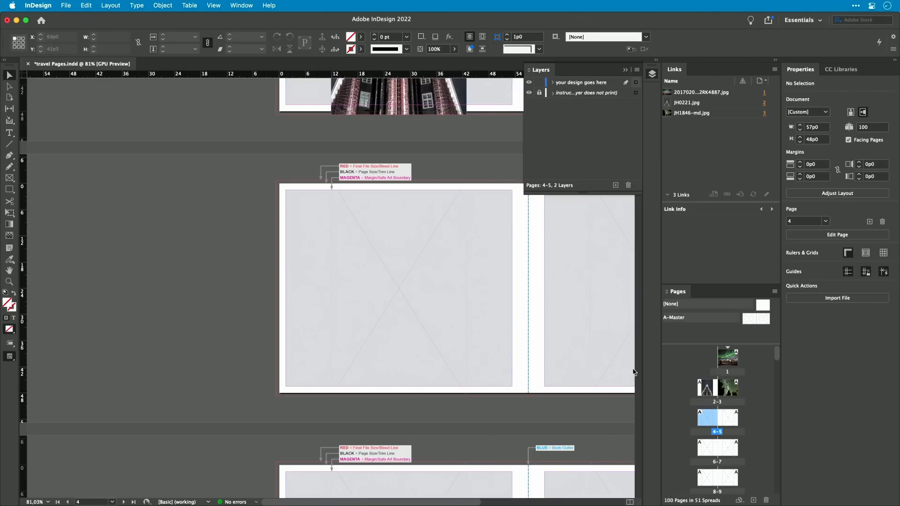
double_click(699, 318)
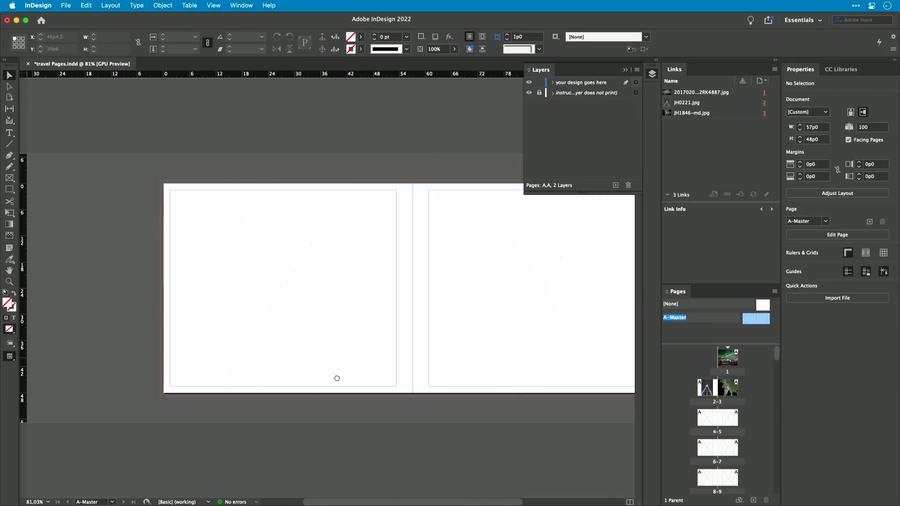
scroll(337, 379, "right", 3)
left_click_drag(24, 267, 132, 273)
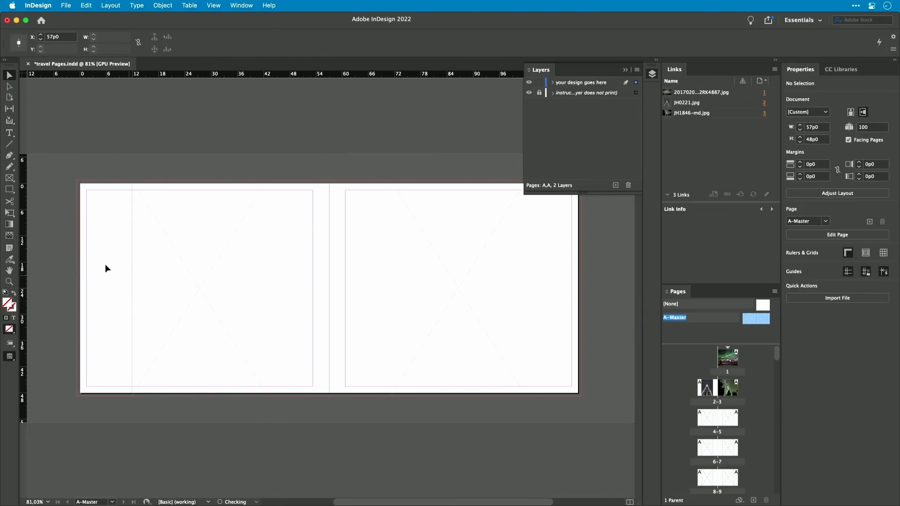
left_click_drag(24, 275, 264, 270)
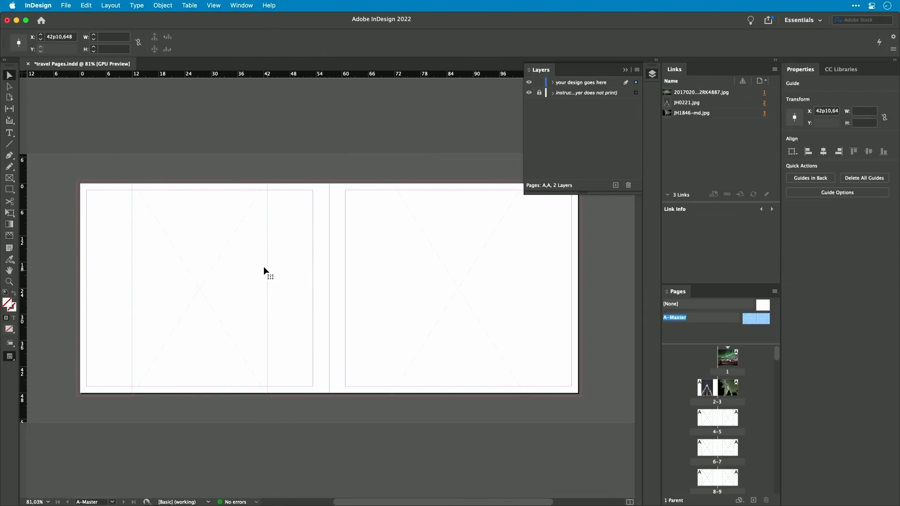
left_click_drag(24, 298, 388, 284)
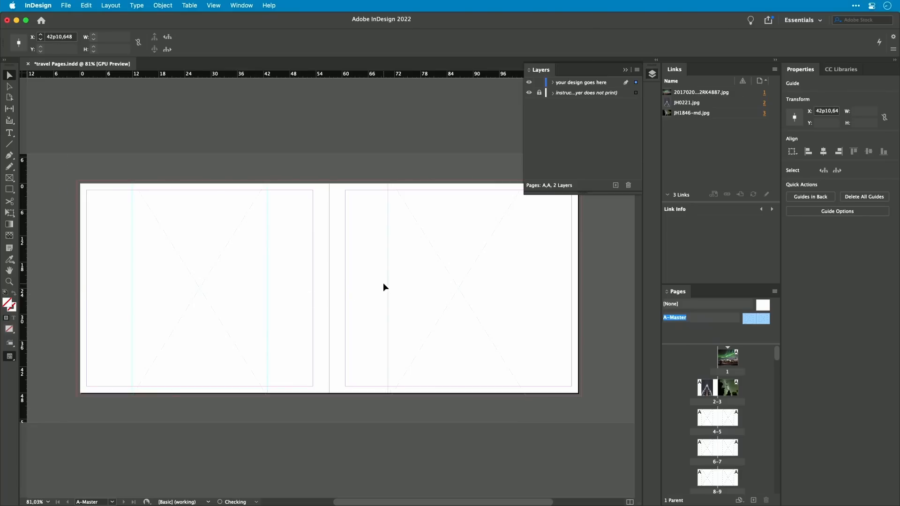
left_click_drag(23, 292, 524, 295)
left_click(460, 364)
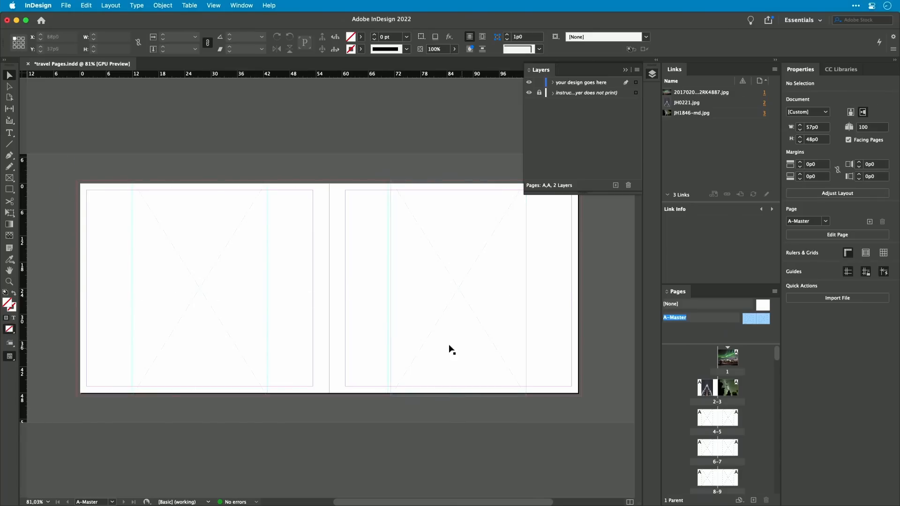
left_click_drag(387, 335, 391, 337)
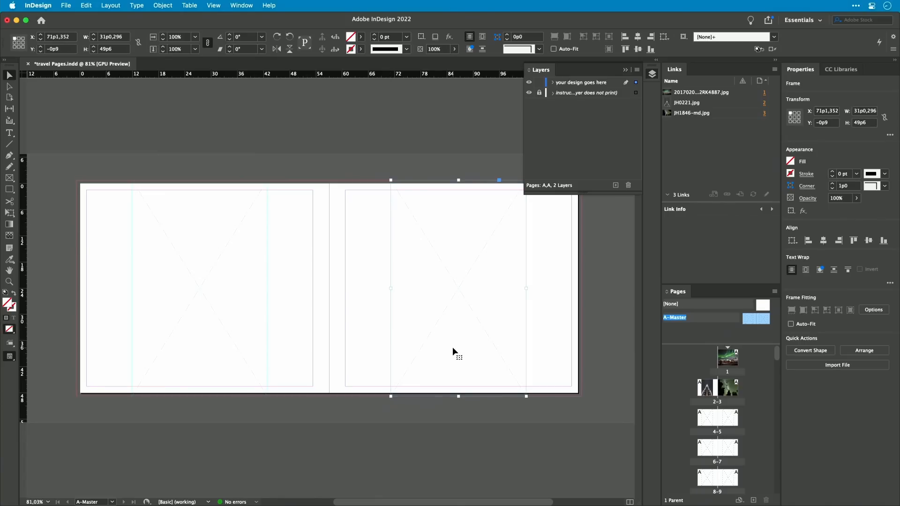
left_click(184, 316)
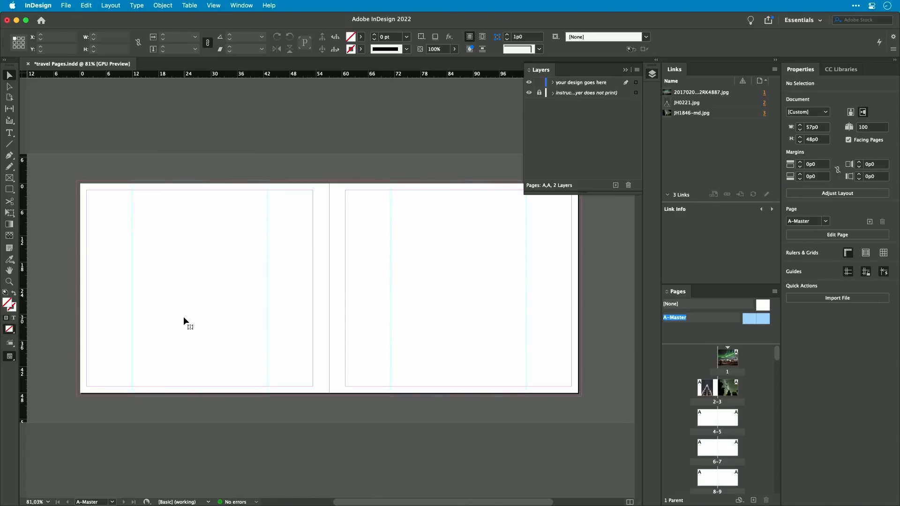
Step: Create a Blurb cover template from the Blurb Book Creator, saving it as travel Cover
double_click(710, 421)
scroll(352, 377, "right", 5)
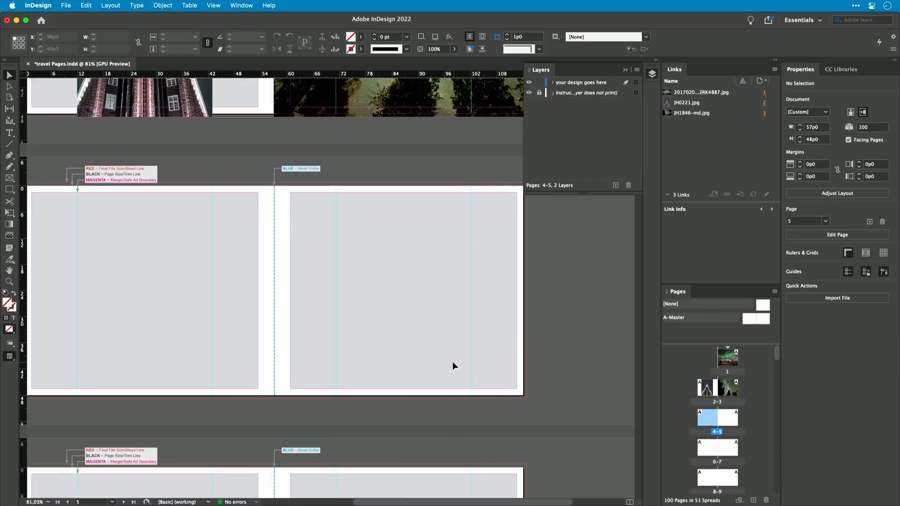
key("super+minus")
key("super+minus")
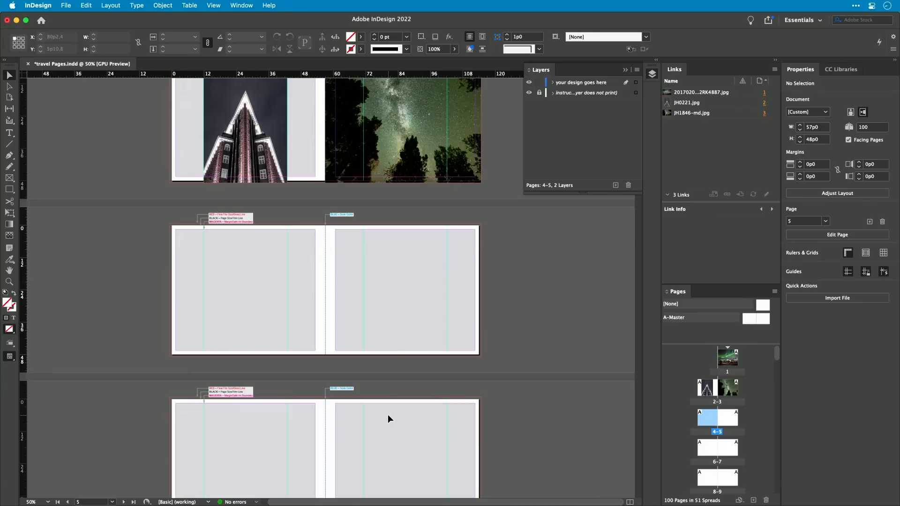
left_click(66, 6)
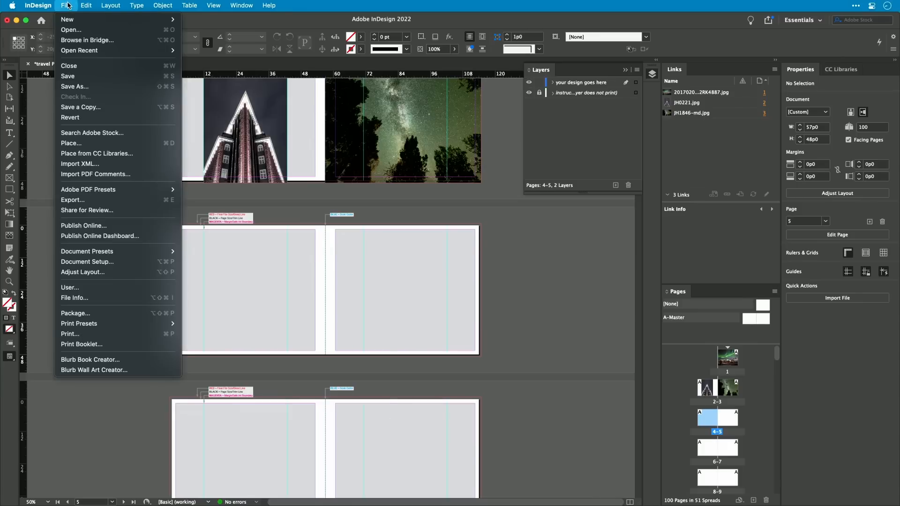
left_click(98, 360)
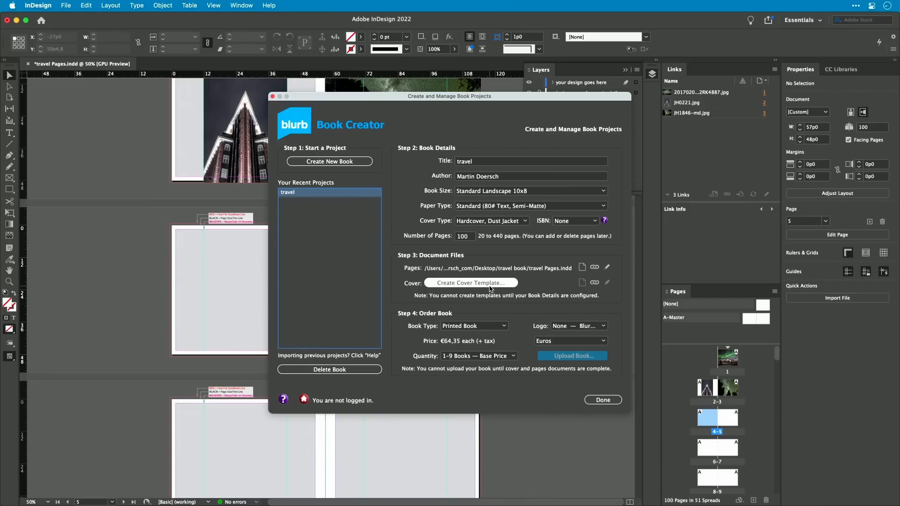
left_click(490, 286)
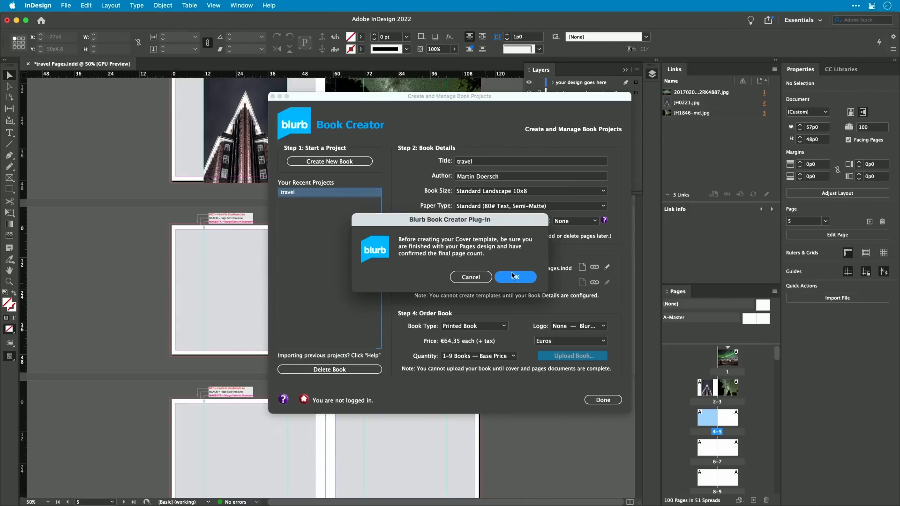
left_click(518, 276)
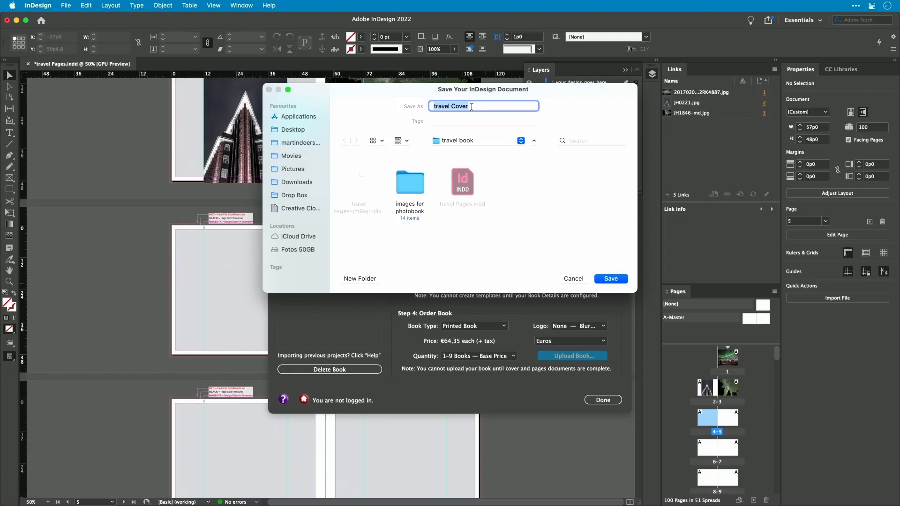
left_click(617, 279)
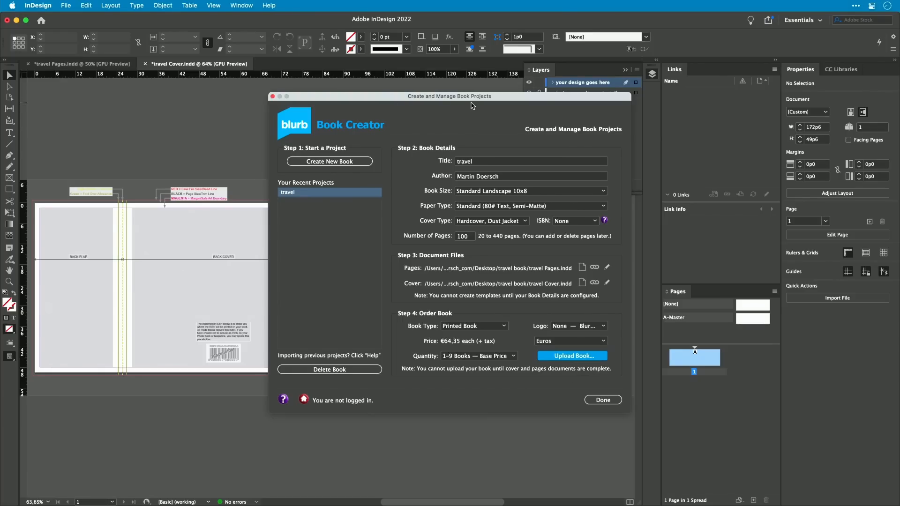
left_click(604, 404)
left_click(605, 400)
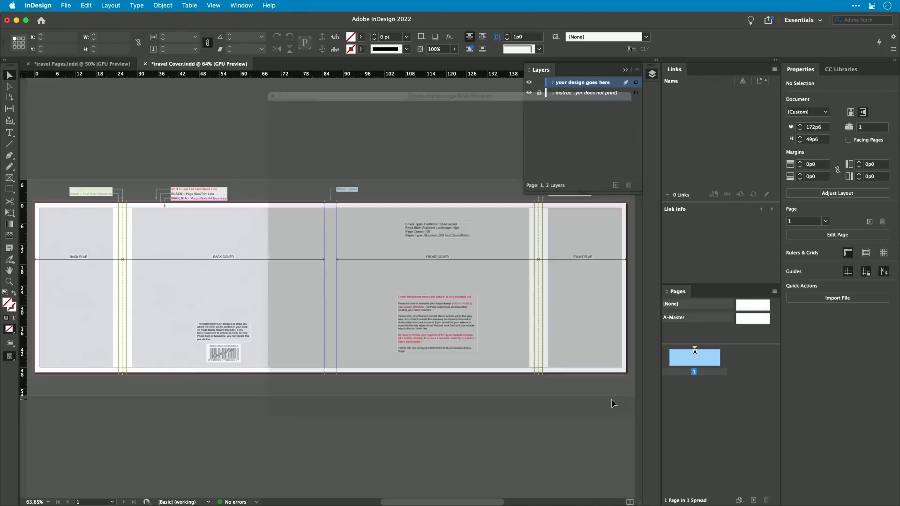
Step: Start exporting the travel Pages document as Adobe PDF (Print) into the travel book folder
left_click(114, 65)
left_click(67, 5)
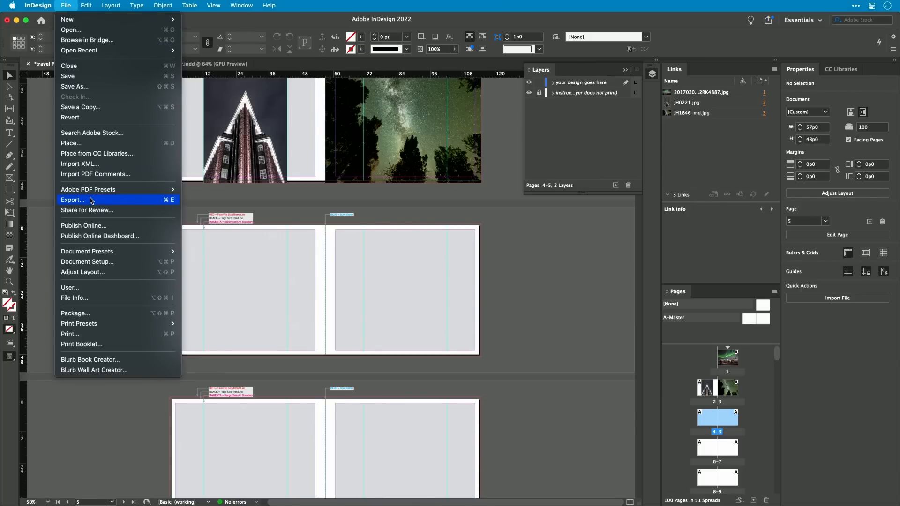
left_click(171, 200)
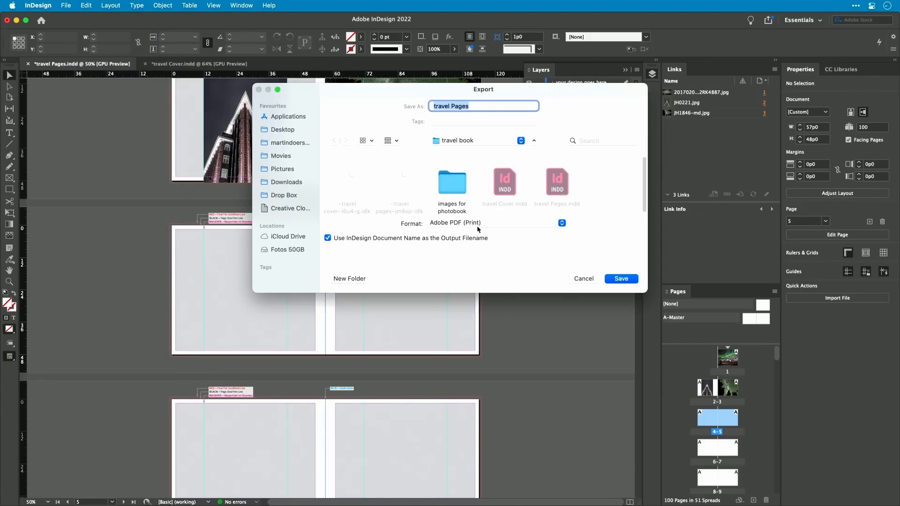
left_click(478, 225)
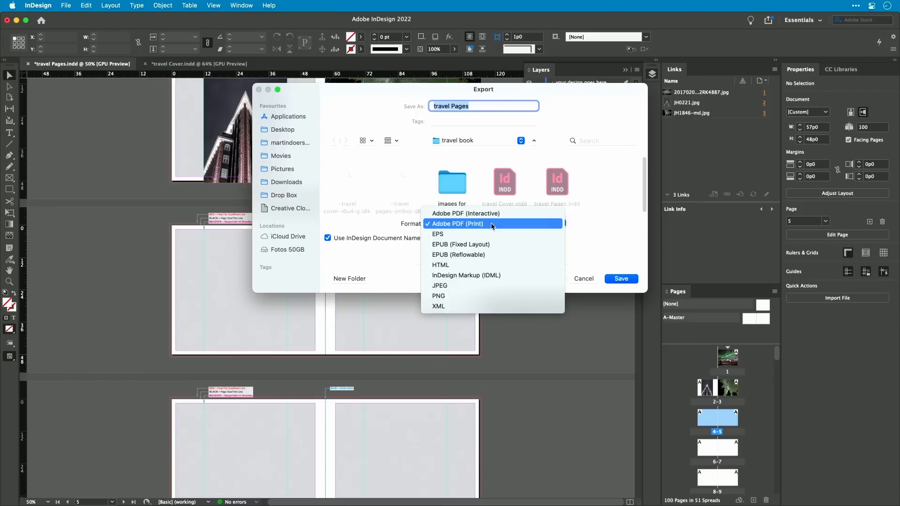
left_click(491, 224)
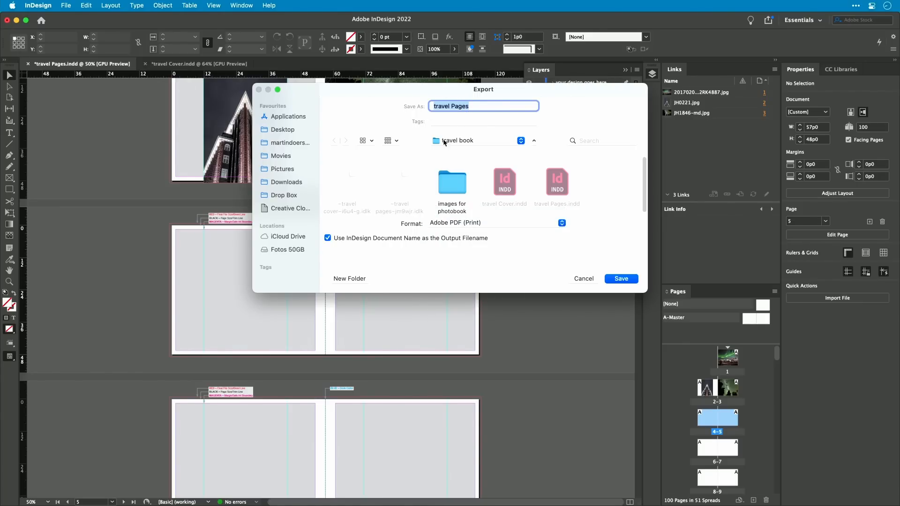
left_click(616, 280)
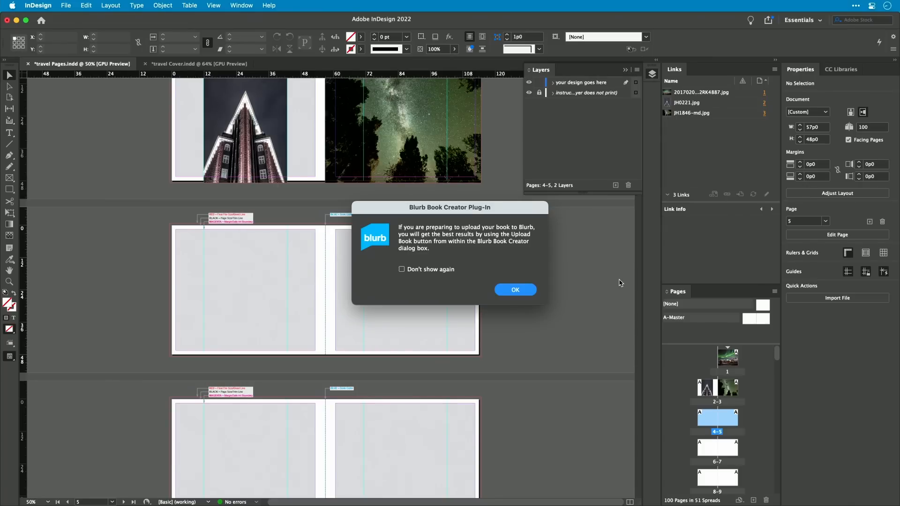
left_click(511, 294)
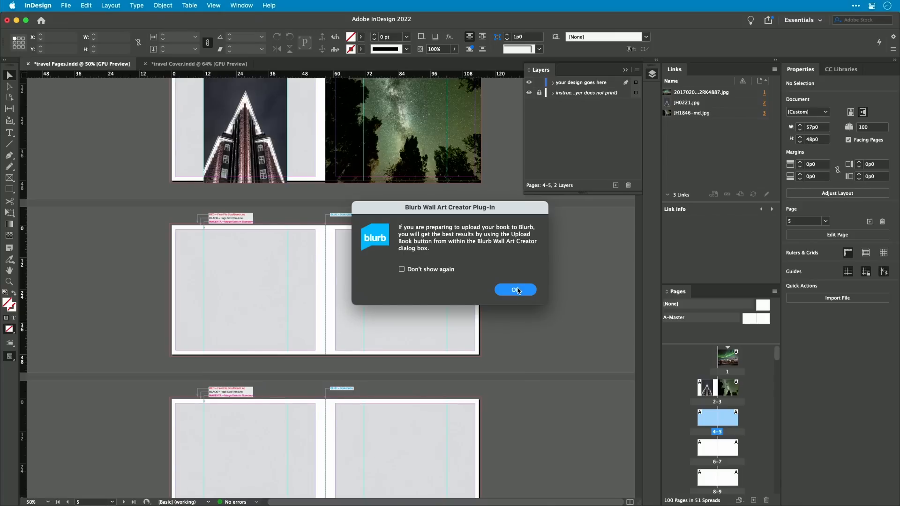
left_click(512, 289)
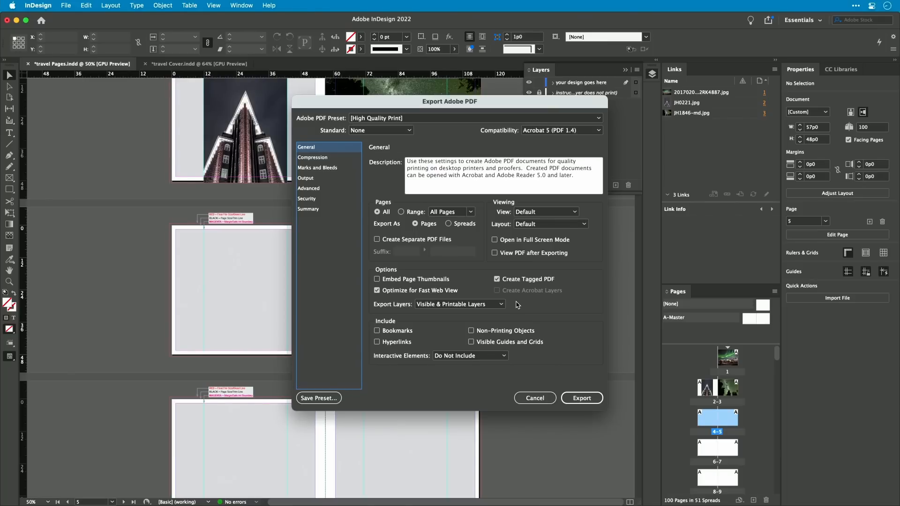
Step: Apply the Blurb_PDF_Export preset, review compression, marks and output settings, and export the pages PDF
left_click(466, 116)
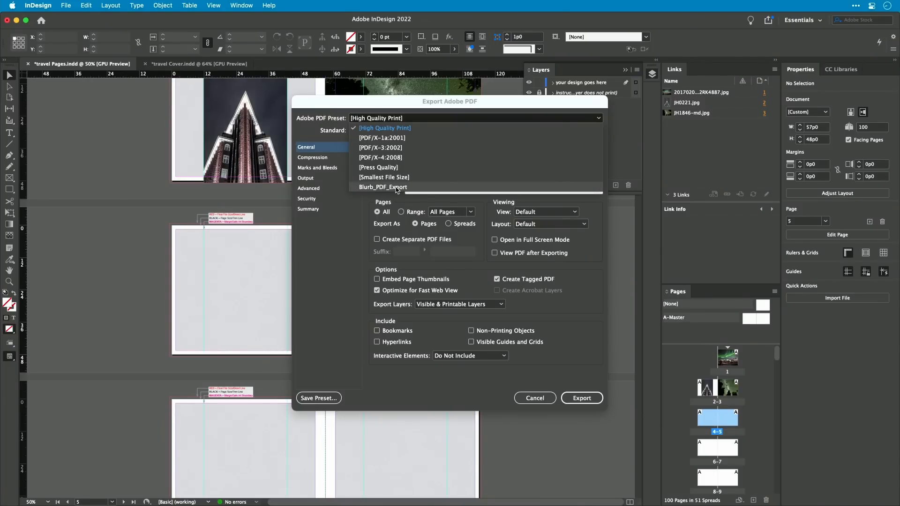
left_click(396, 187)
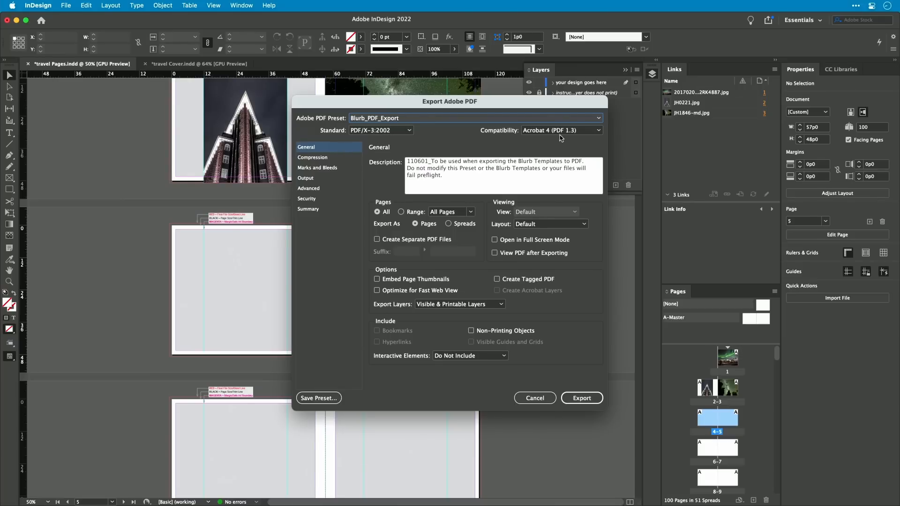
left_click(321, 159)
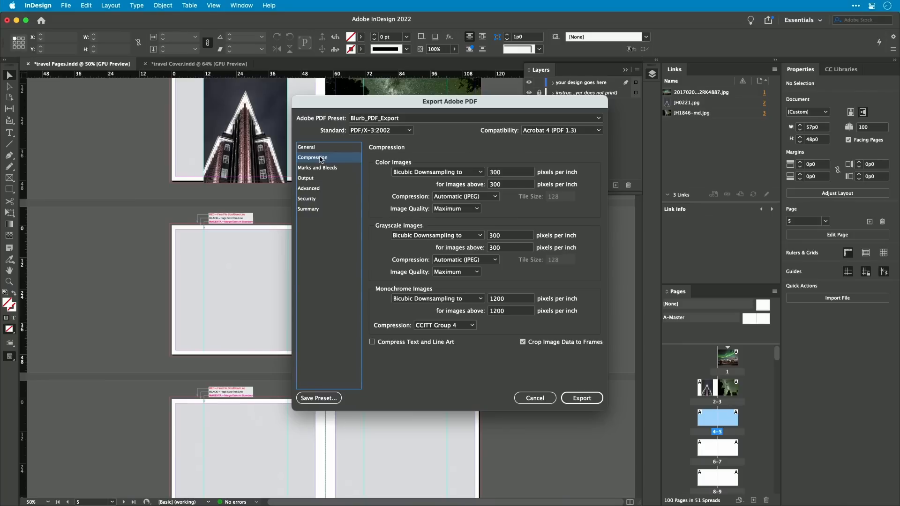
left_click(327, 170)
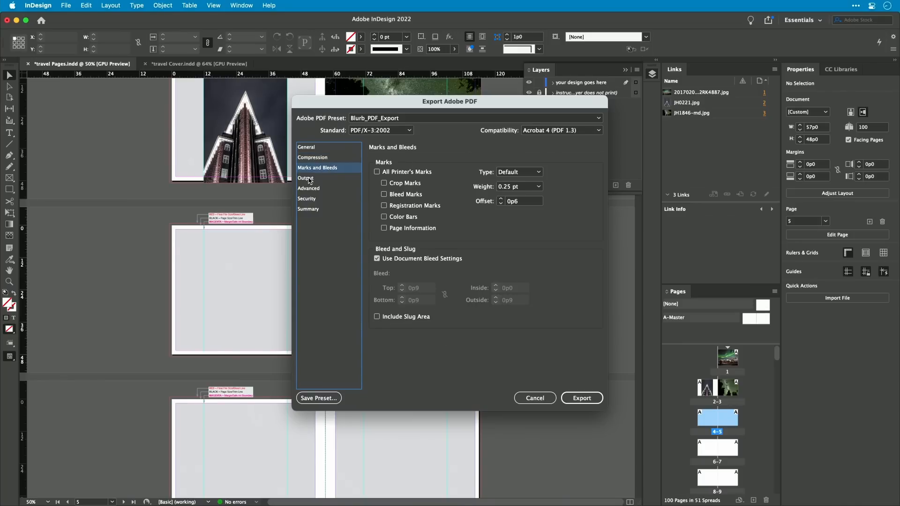
left_click(309, 179)
left_click(581, 398)
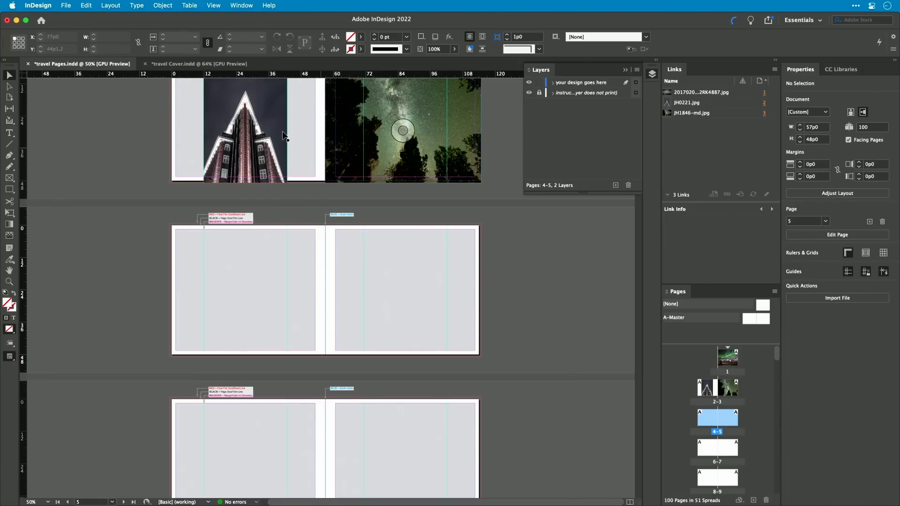
Step: Export the travel Cover document as Adobe PDF into the travel book folder using the Blurb_PDF_Export preset, dismissing the plug-in notices
left_click(201, 64)
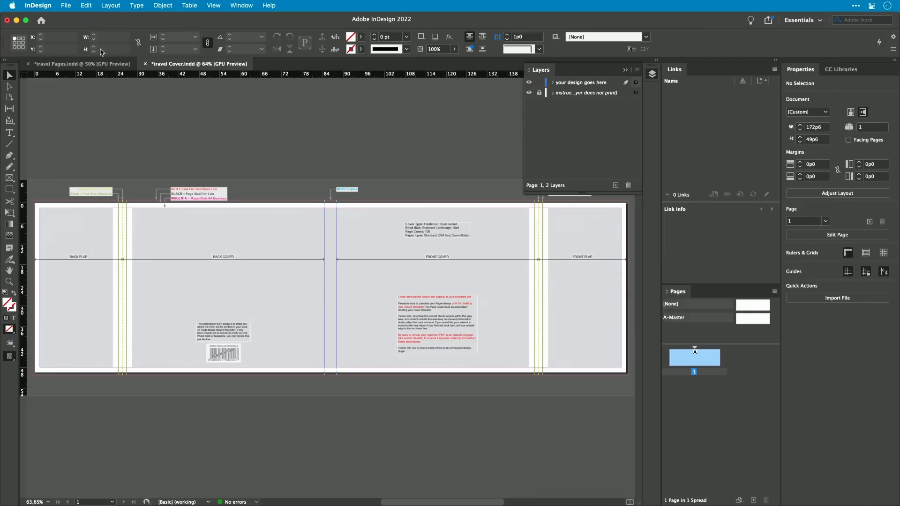
key("super+e")
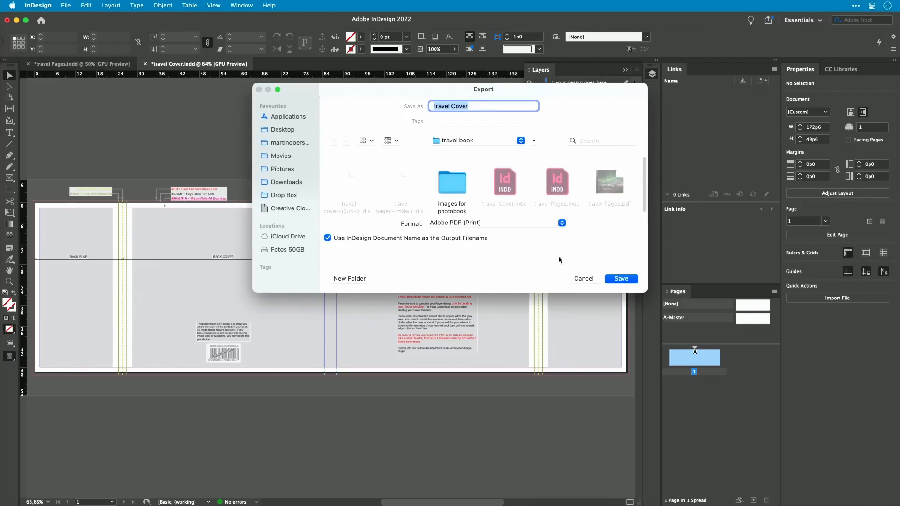
left_click(621, 279)
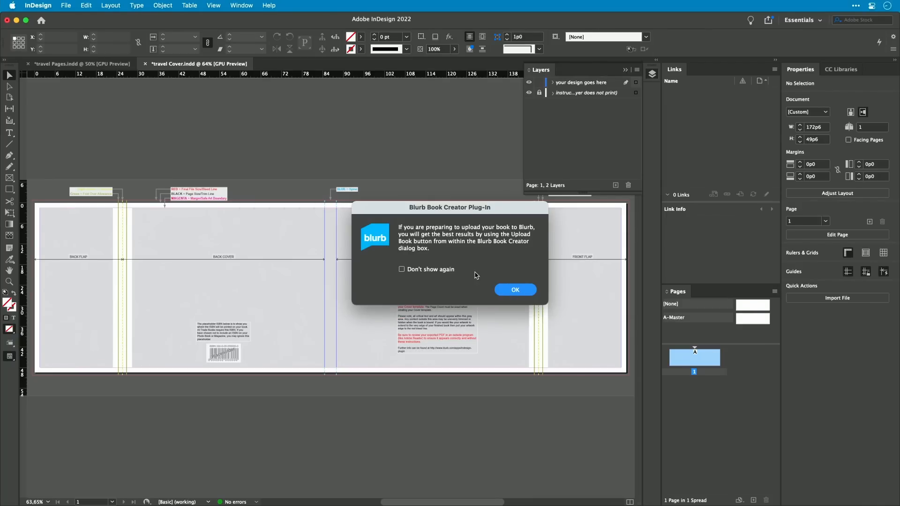
left_click(518, 297)
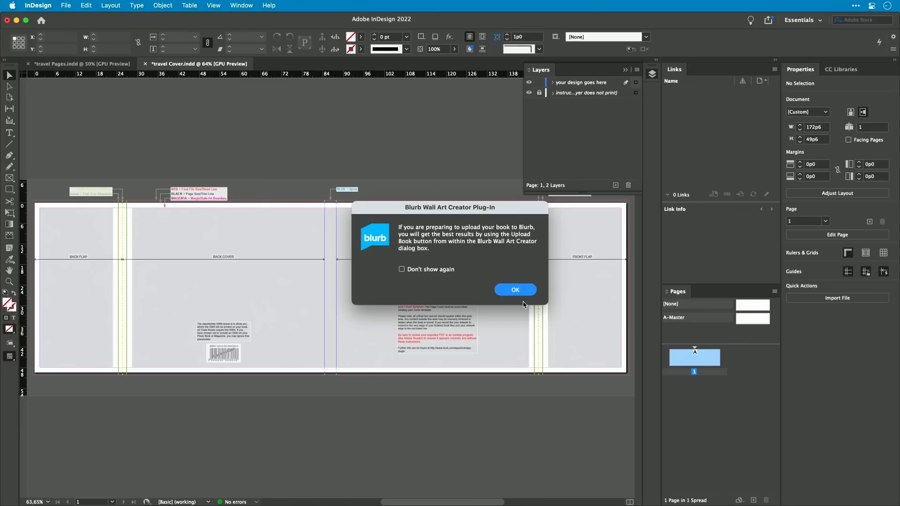
left_click(517, 290)
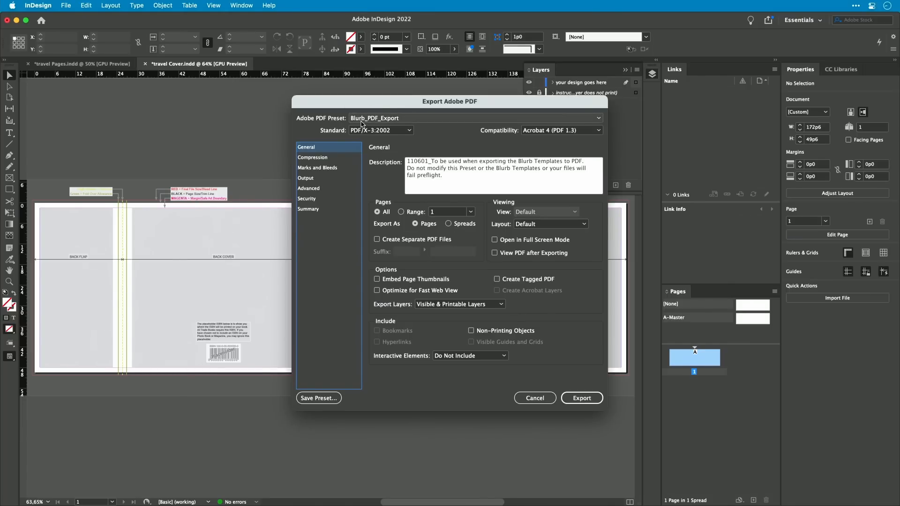
left_click(586, 398)
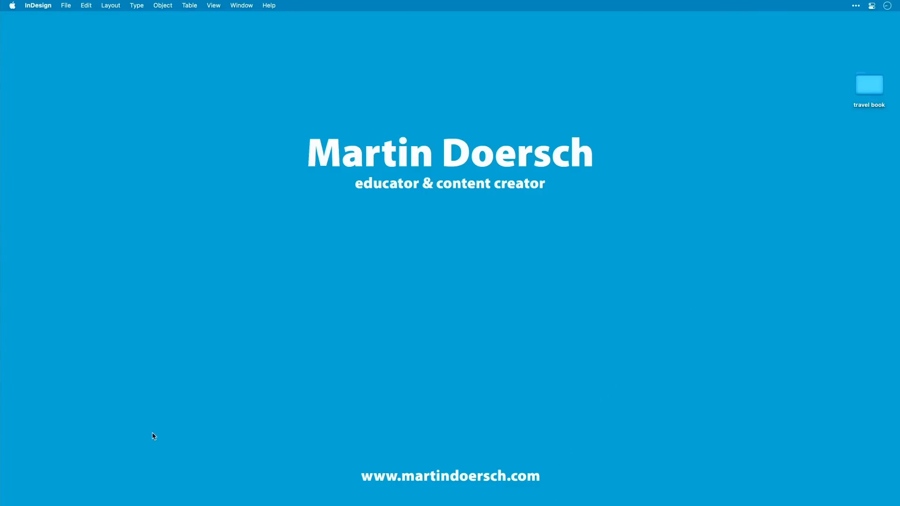
Step: Open the travel book folder in Finder and look over the exported INDD and PDF files
double_click(867, 93)
left_click_drag(468, 86, 417, 198)
left_click(470, 260)
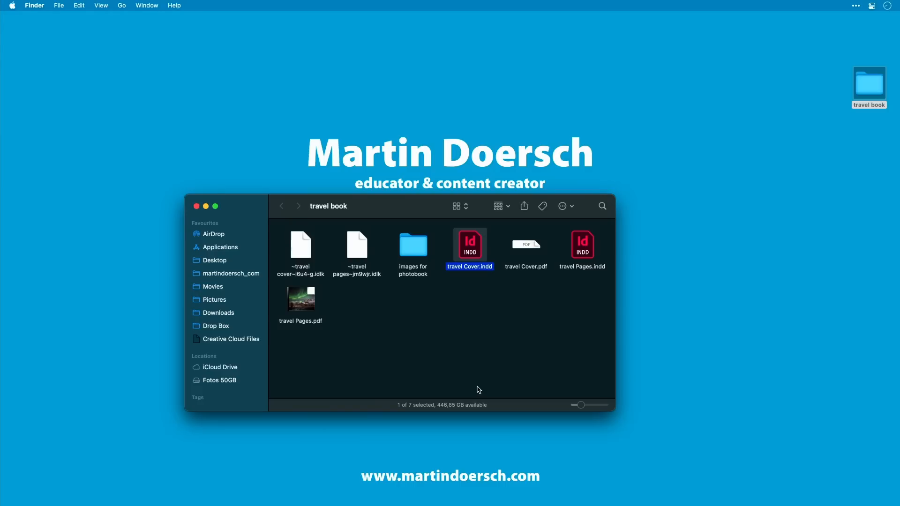
left_click(562, 266)
left_click_drag(504, 306, 539, 266)
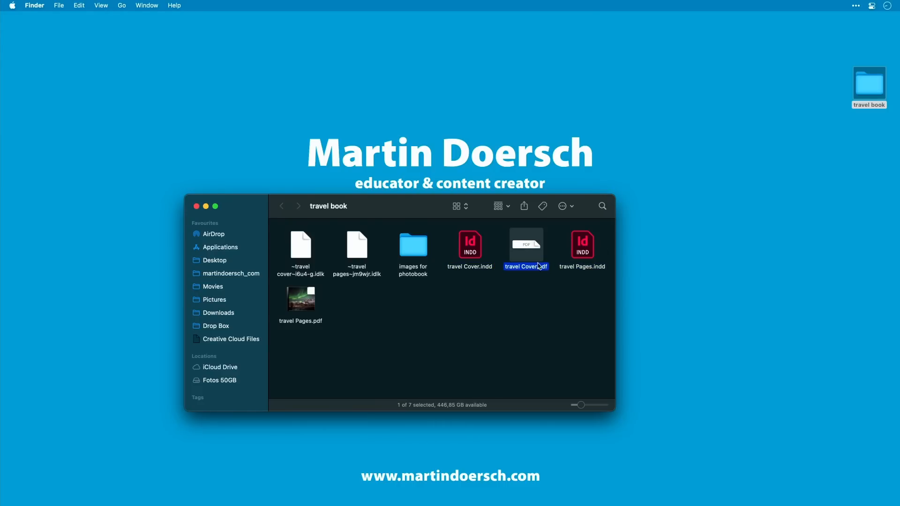
left_click_drag(288, 357, 313, 312)
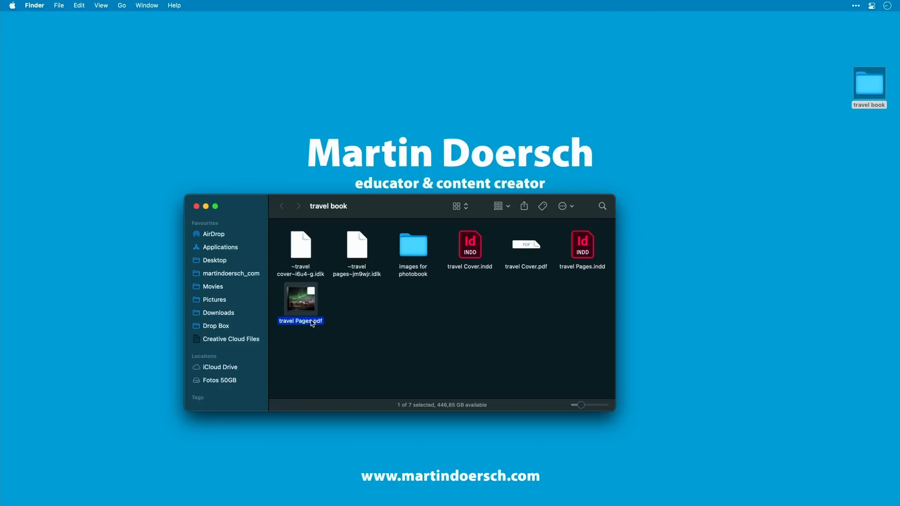
Step: Quick Look the travel Pages PDF, browsing its page thumbnails, and close the preview
key("space")
left_click(712, 118)
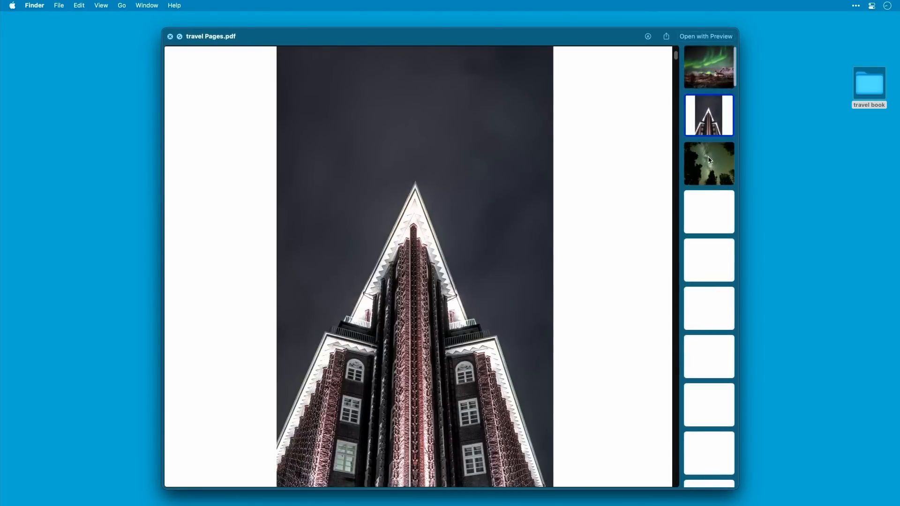
left_click(712, 162)
key("space")
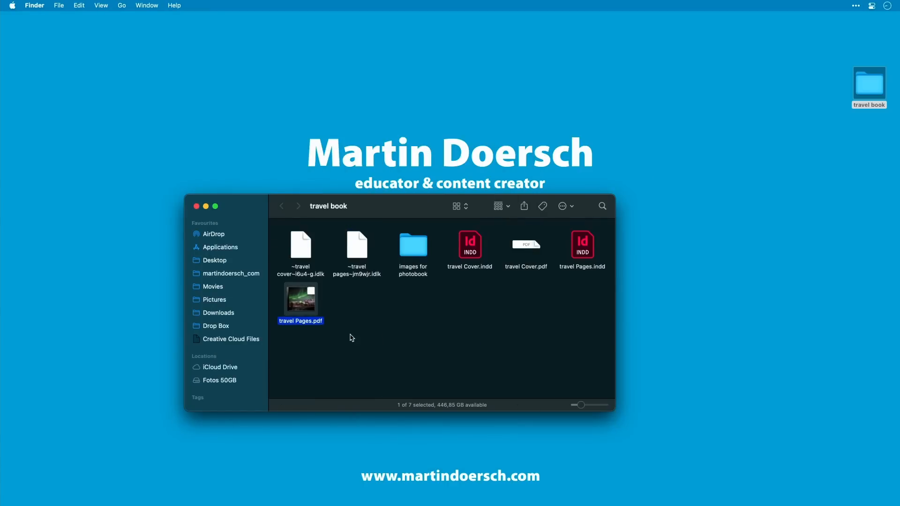
left_click(398, 361)
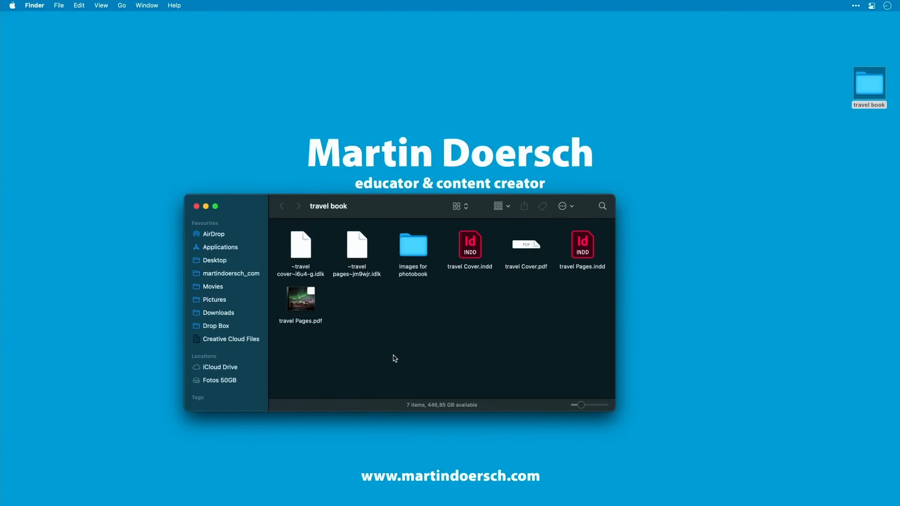